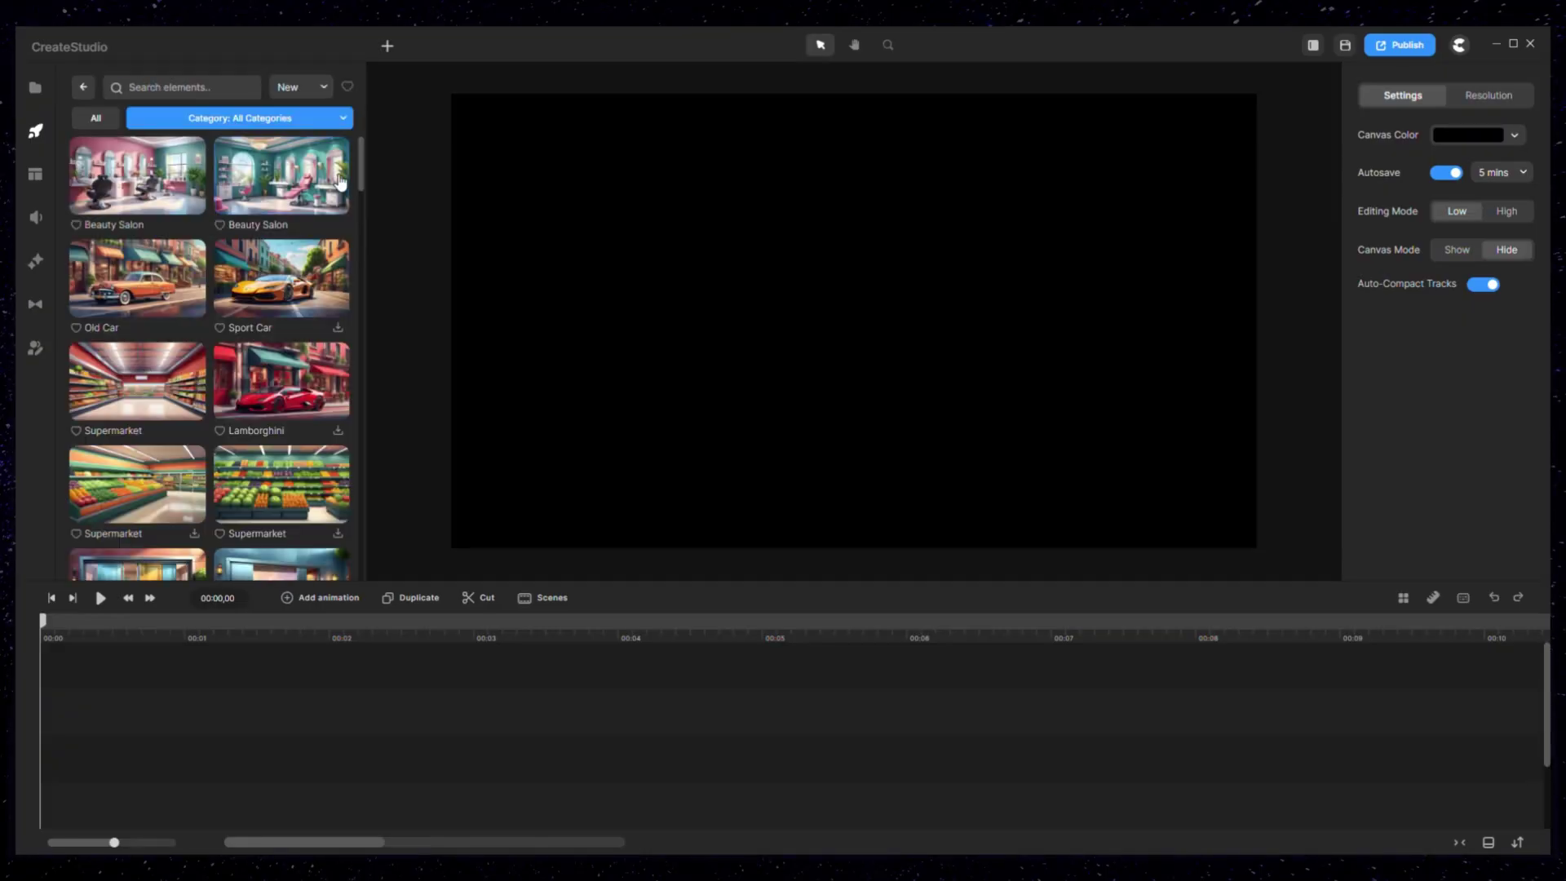
Place the Old Car street background on the canvas
left_click(210, 162)
left_click_drag(134, 276, 734, 321)
left_click(84, 87)
Add the Wizzard character from the 3D category of the characters library to the scene
left_click(137, 302)
left_click(35, 130)
left_click(280, 302)
left_click(248, 119)
left_click(239, 187)
scroll(280, 378, "down", 1)
left_click_drag(281, 298, 759, 446)
Trim the street image clip to the Wizzard clip's length, reposition the wizard in front of the car, and preview the scene
left_click_drag(762, 757, 478, 748)
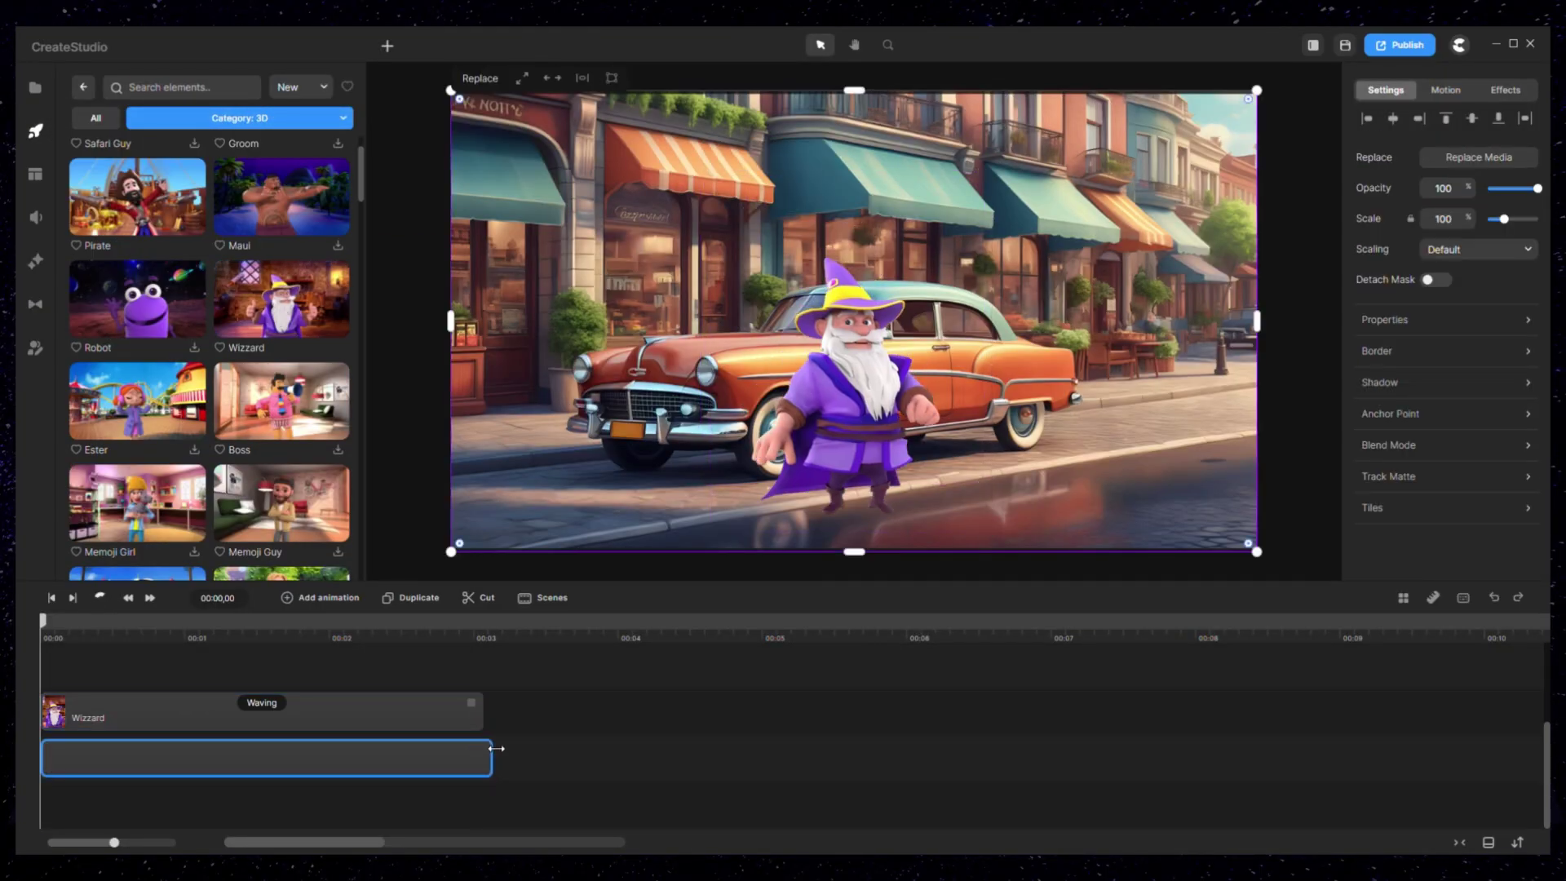
left_click_drag(845, 408, 869, 426)
left_click(100, 598)
left_click(100, 597)
Add the Baby Room background from the Supreme category of the backgrounds library
left_click(196, 120)
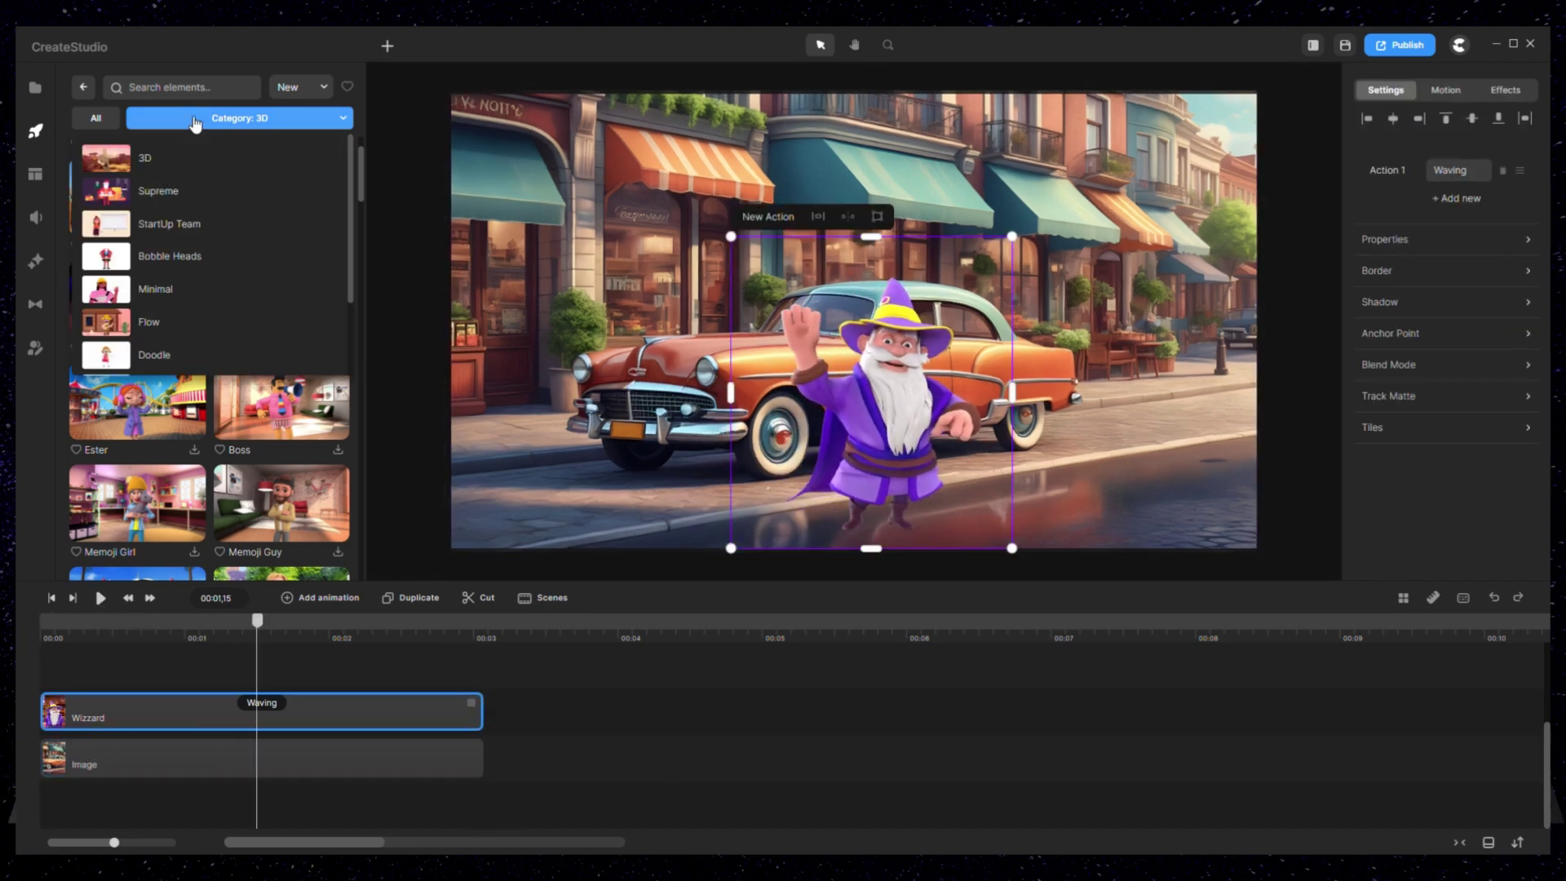
left_click(84, 88)
left_click(279, 169)
left_click(239, 118)
left_click(280, 204)
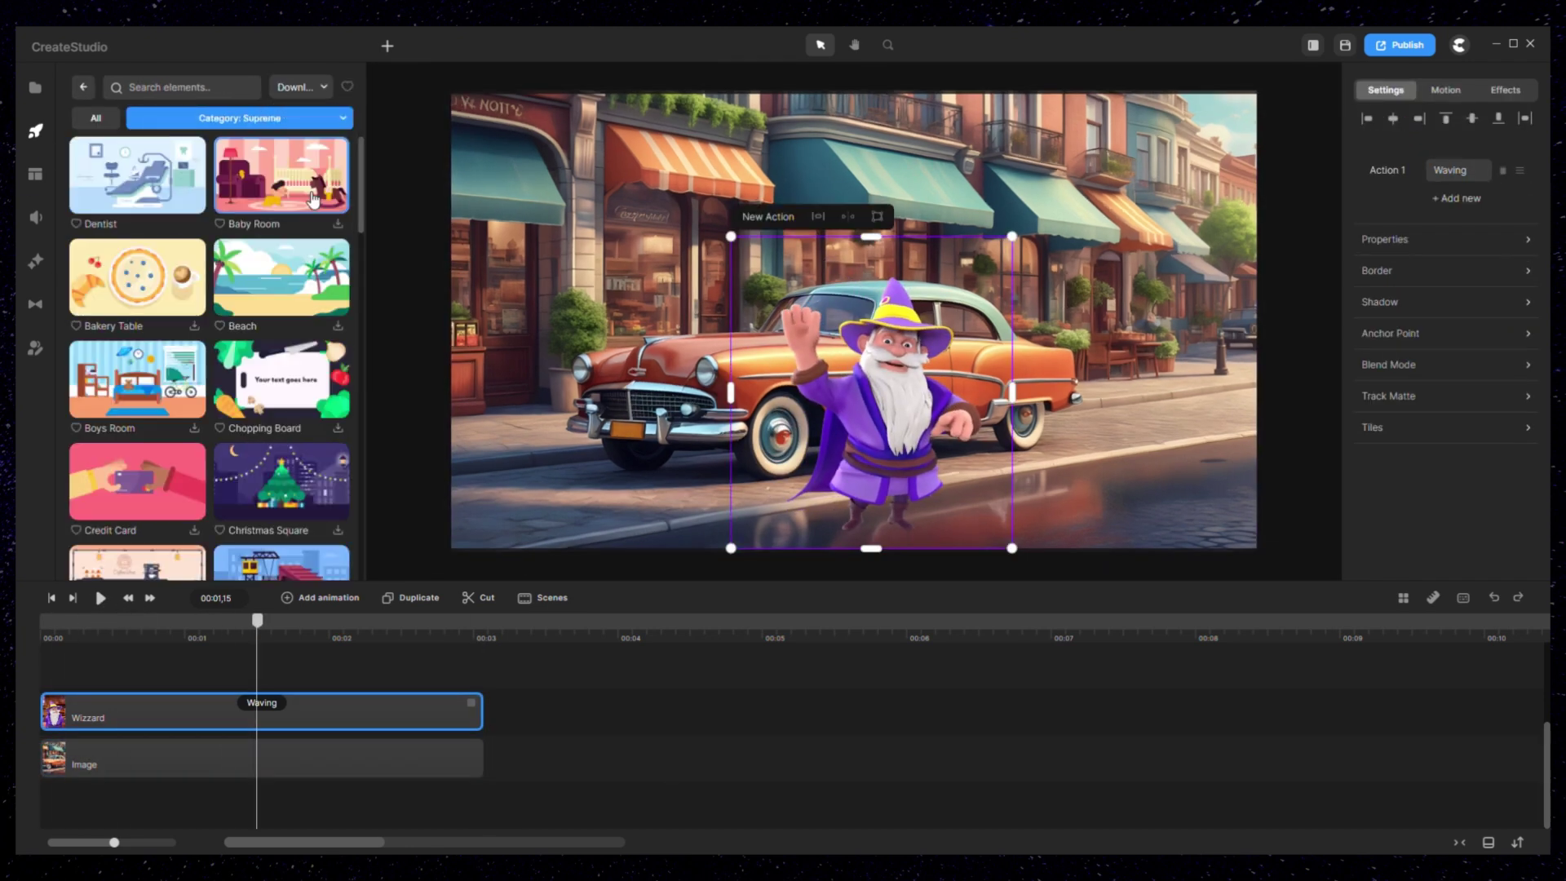
left_click(338, 225)
Position the Baby Room clip directly after the street image on the same track and preview it
left_click_drag(468, 707, 686, 803)
left_click(585, 629)
left_click(101, 597)
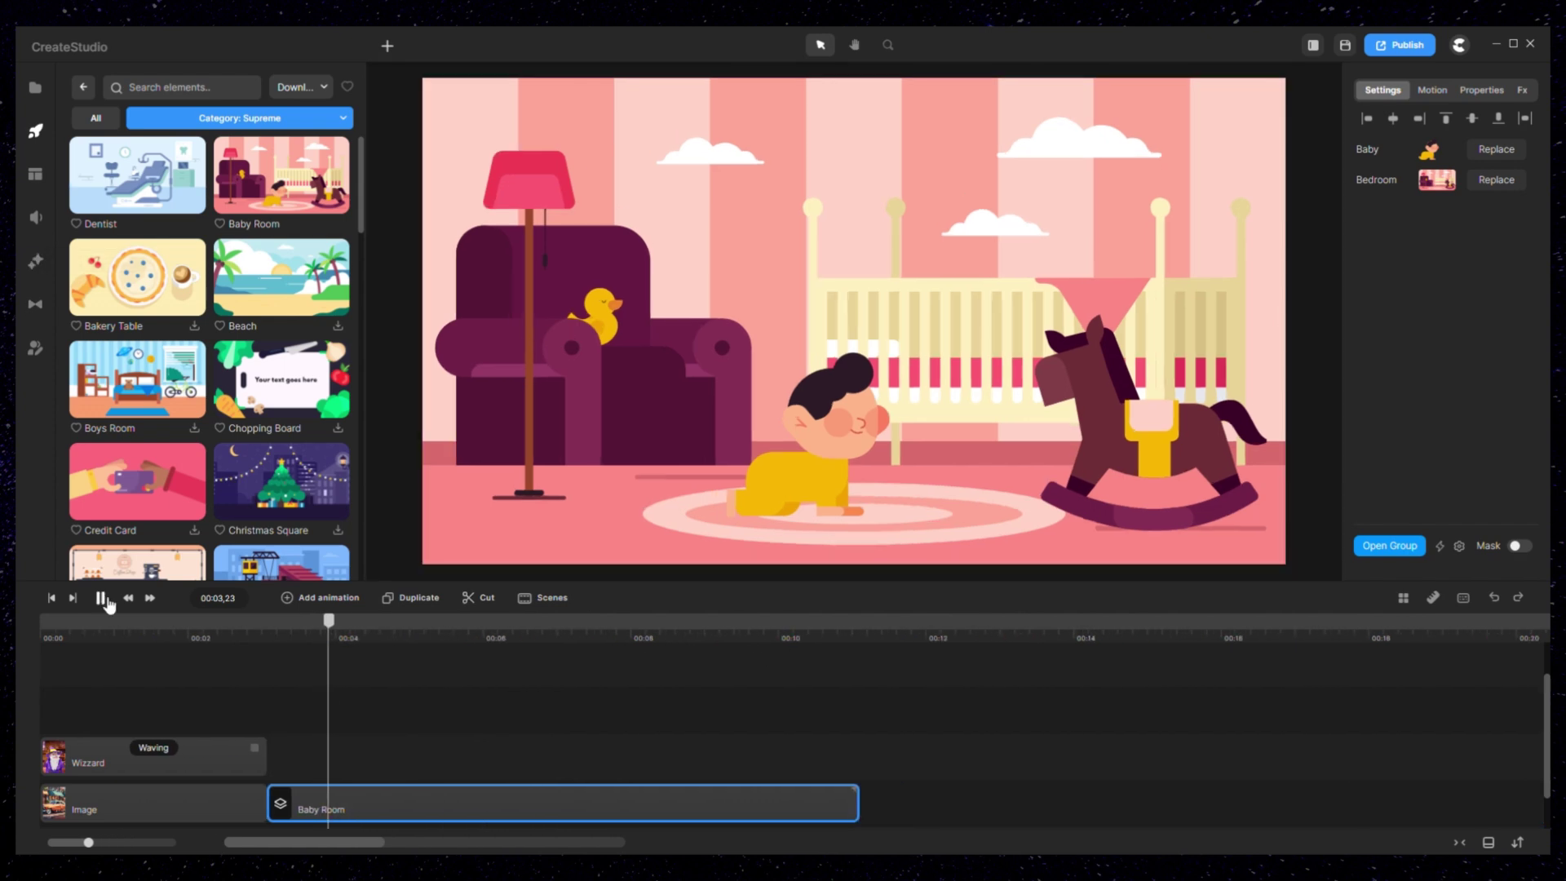
left_click(101, 598)
Add the Chef Girl character from the Supreme category of the characters library
left_click(83, 87)
left_click(222, 301)
left_click(214, 118)
left_click(212, 187)
left_click(137, 175)
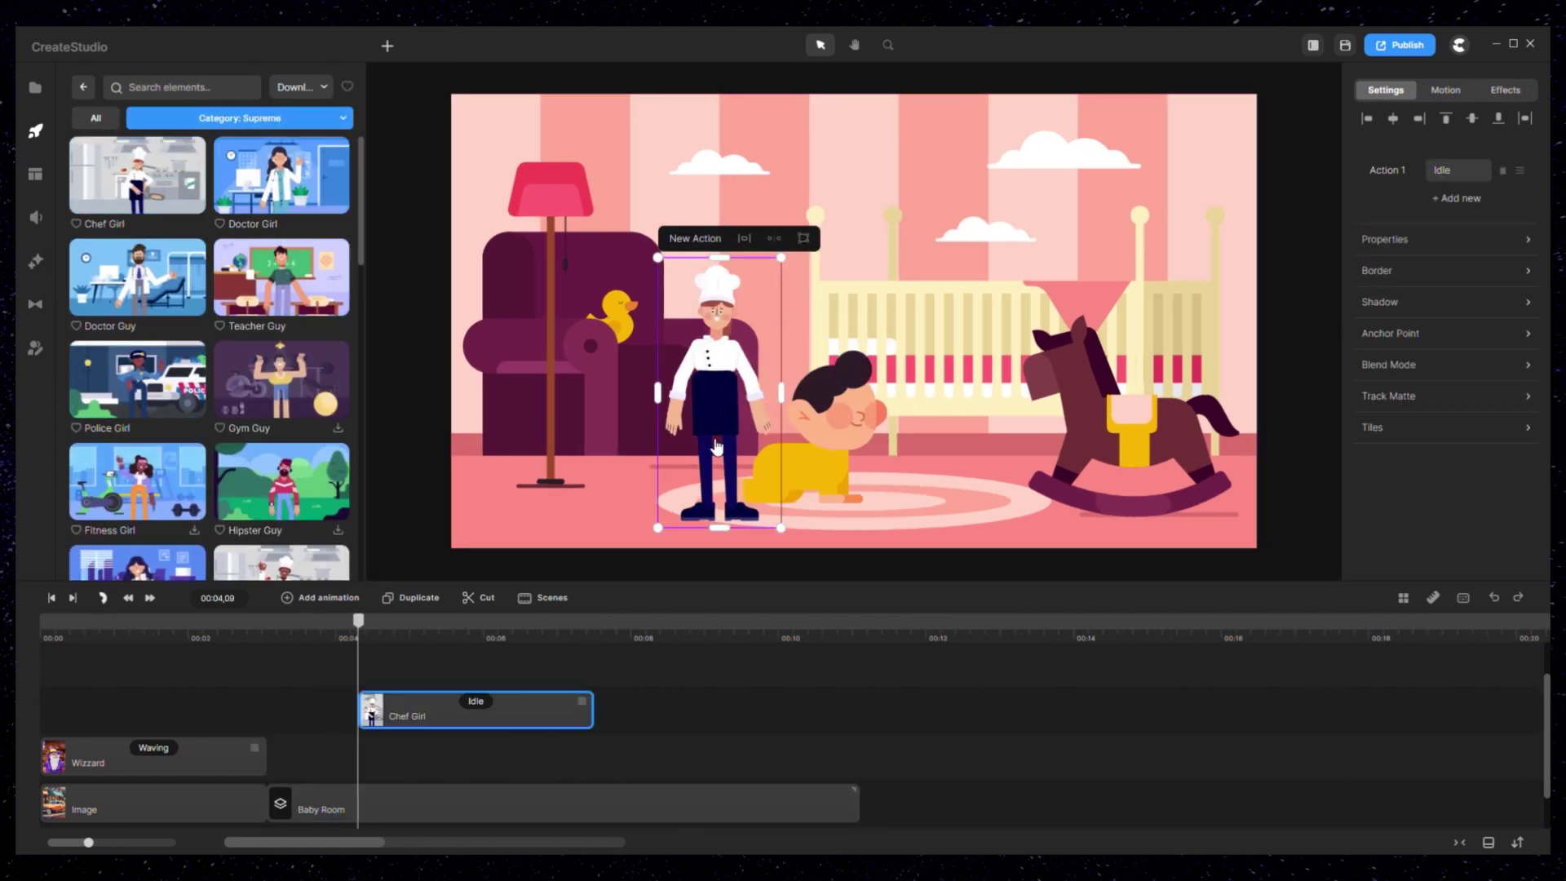
Move the Chef Girl clip directly after the Wizzard clip, preview the transition, and trim the Baby Room clip to match its end
left_click_drag(439, 707, 349, 754)
left_click(99, 623)
left_click(101, 599)
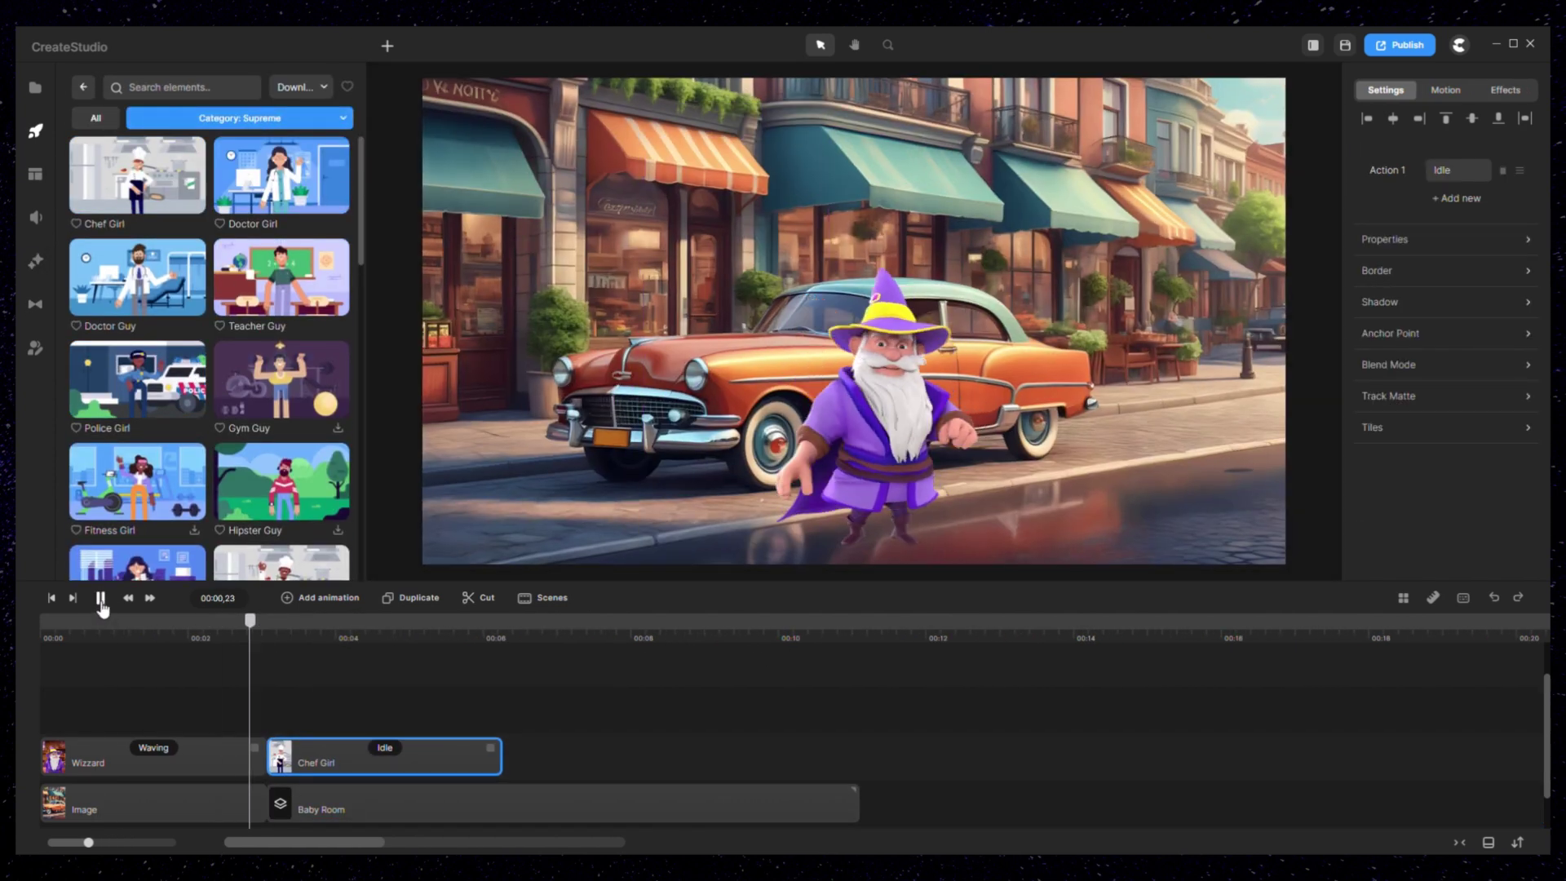
left_click(101, 599)
left_click_drag(857, 796, 503, 796)
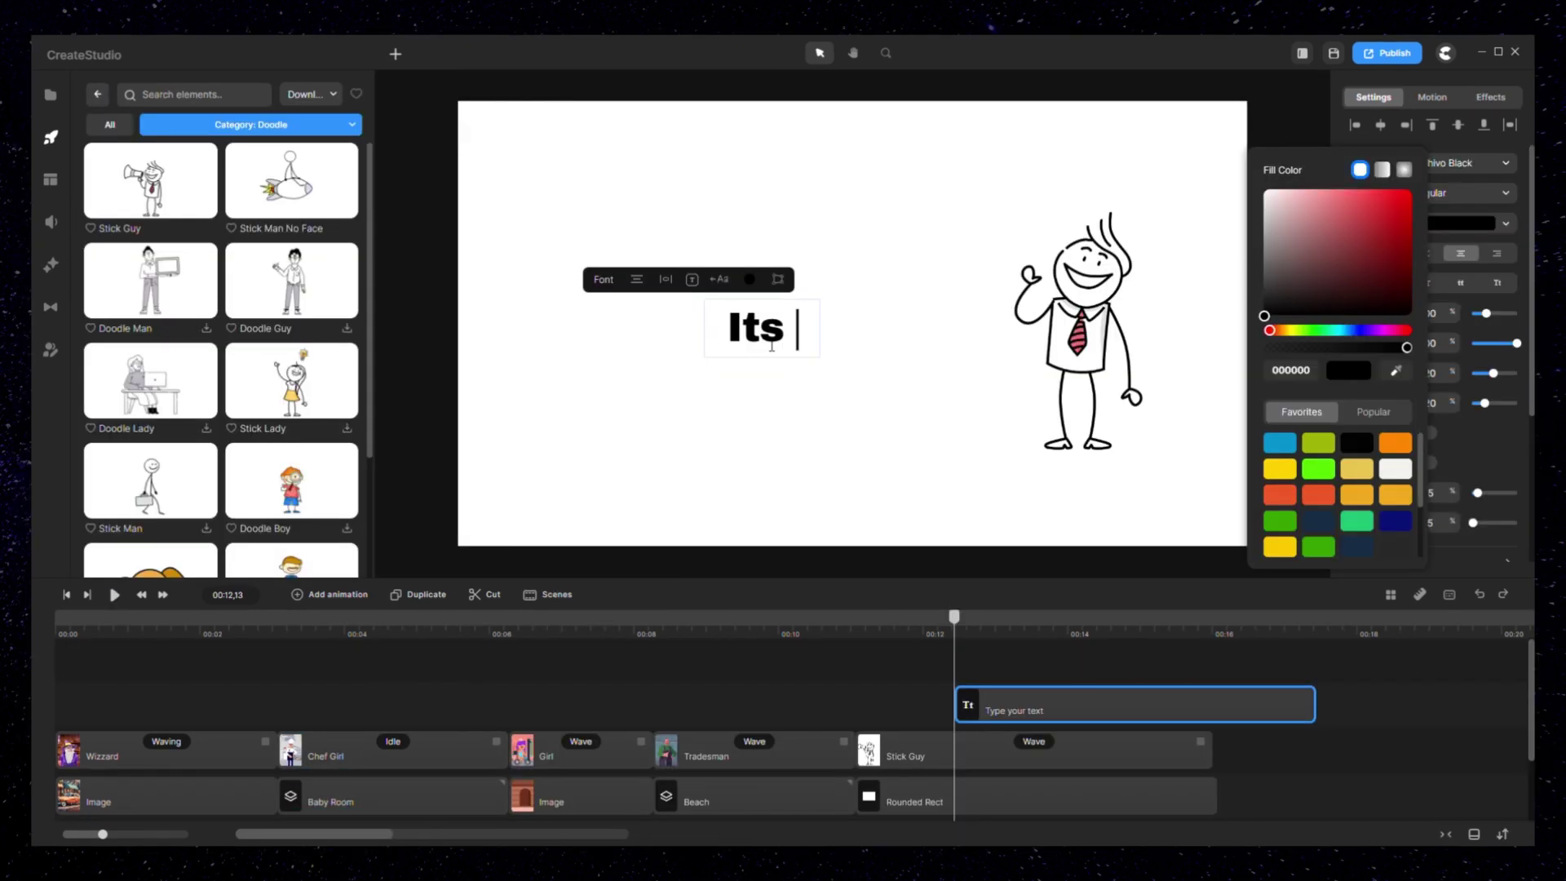
Complete the title beside the stick figure with "Its Me" and the presenter's name on two lines
type("imoor")
left_click(892, 433)
left_click(775, 351)
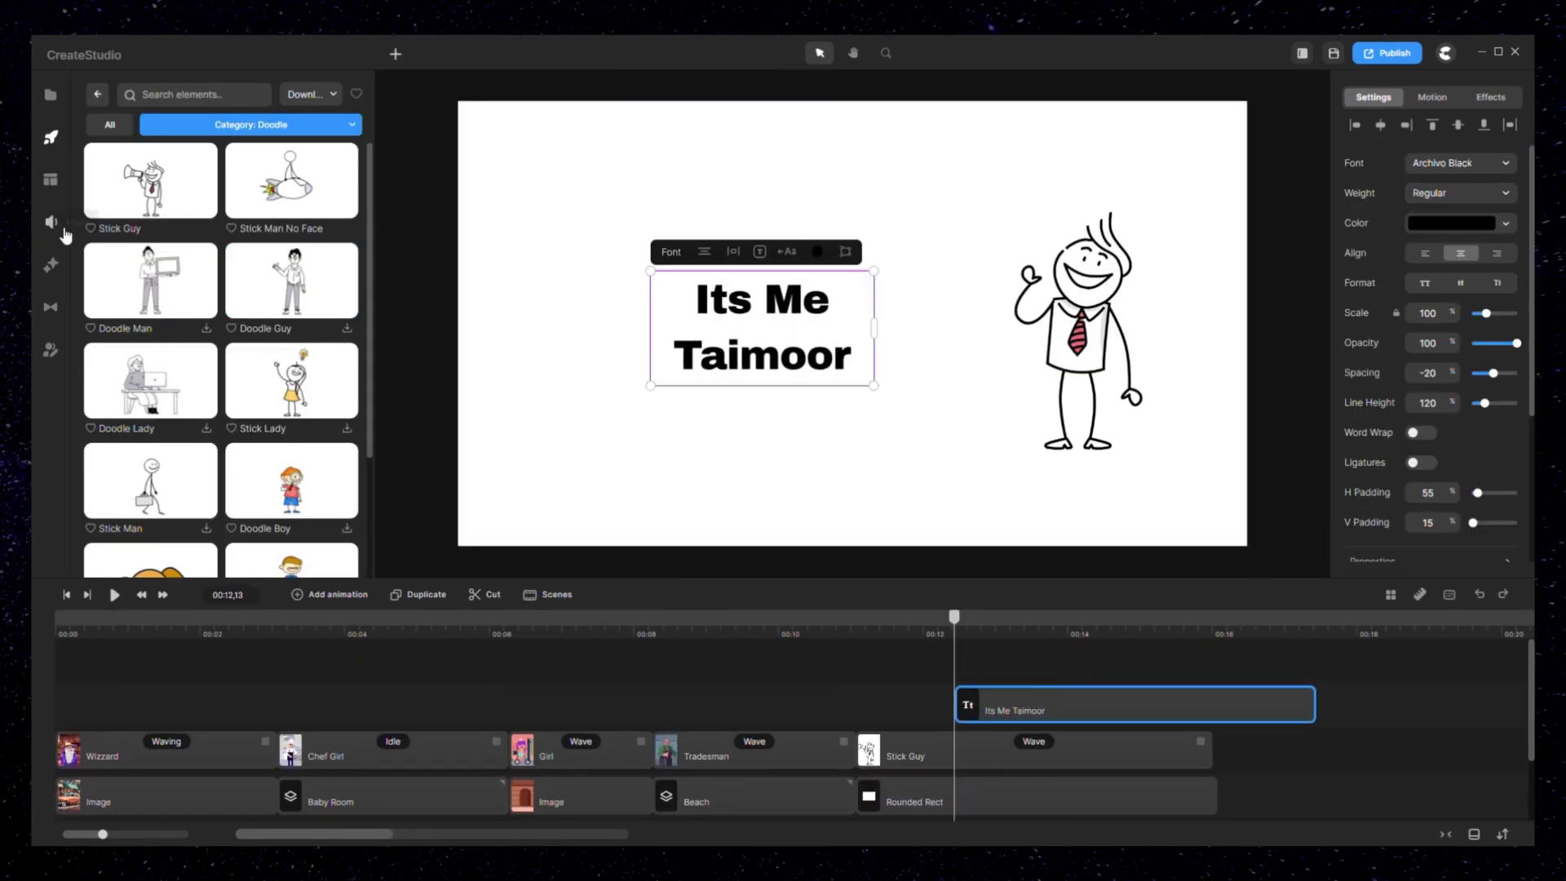
Apply the Doodle effect to the title, move its clip to start with the Stick Guy clip, and preview it
left_click(51, 265)
left_click(187, 314)
left_click_drag(1103, 710, 1003, 711)
left_click(856, 632)
left_click(114, 595)
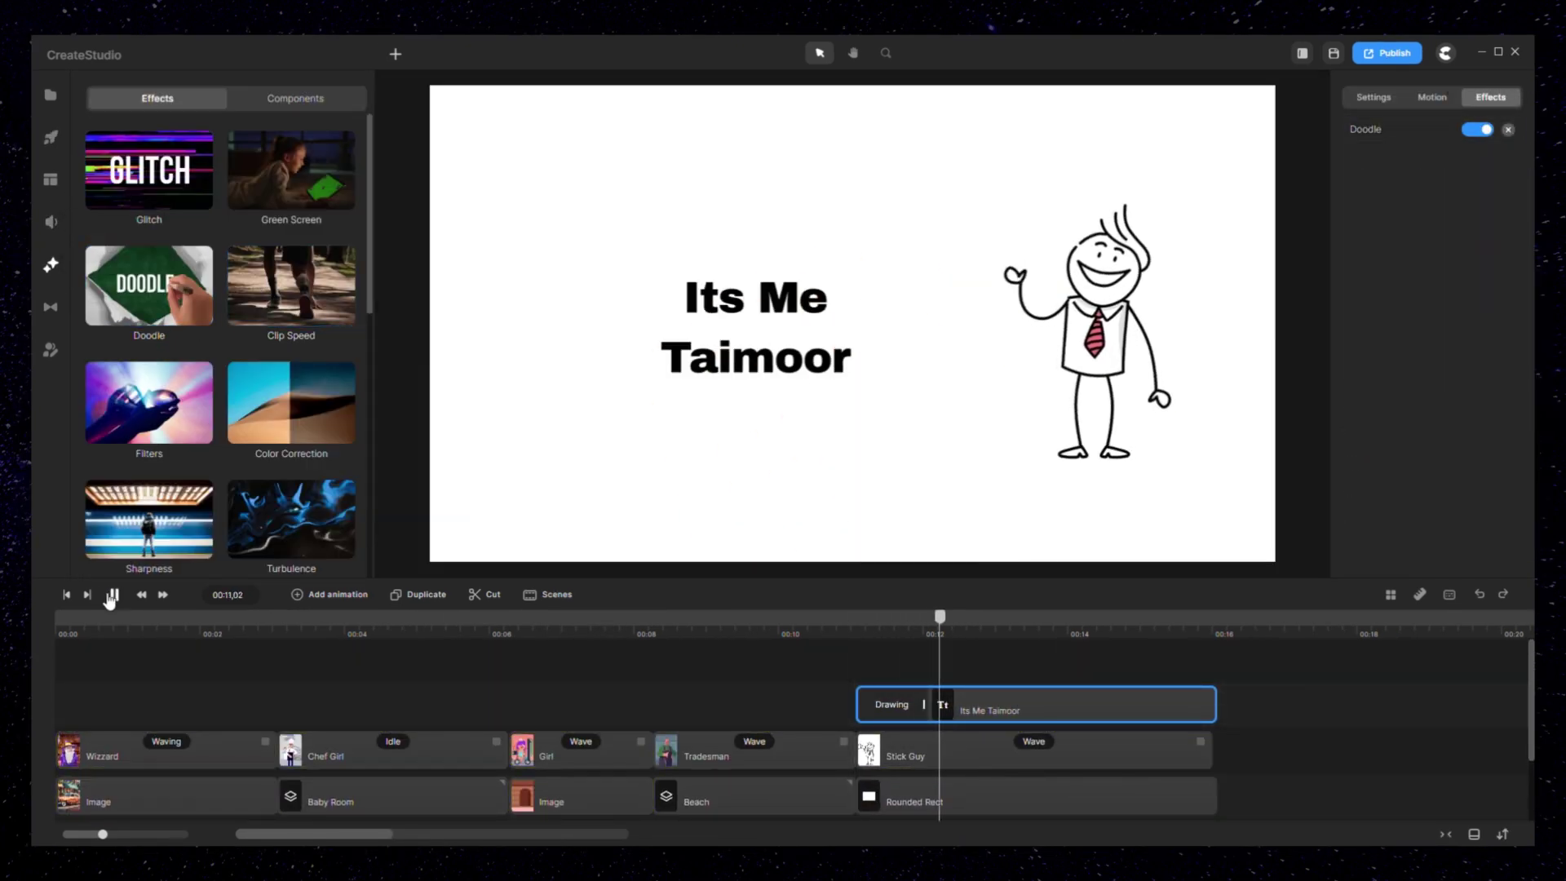
left_click(114, 595)
Check the title's Doodle effect in playback, then lengthen its drawing phase on the timeline and preview again
left_click(1390, 128)
left_click(859, 644)
left_click(115, 595)
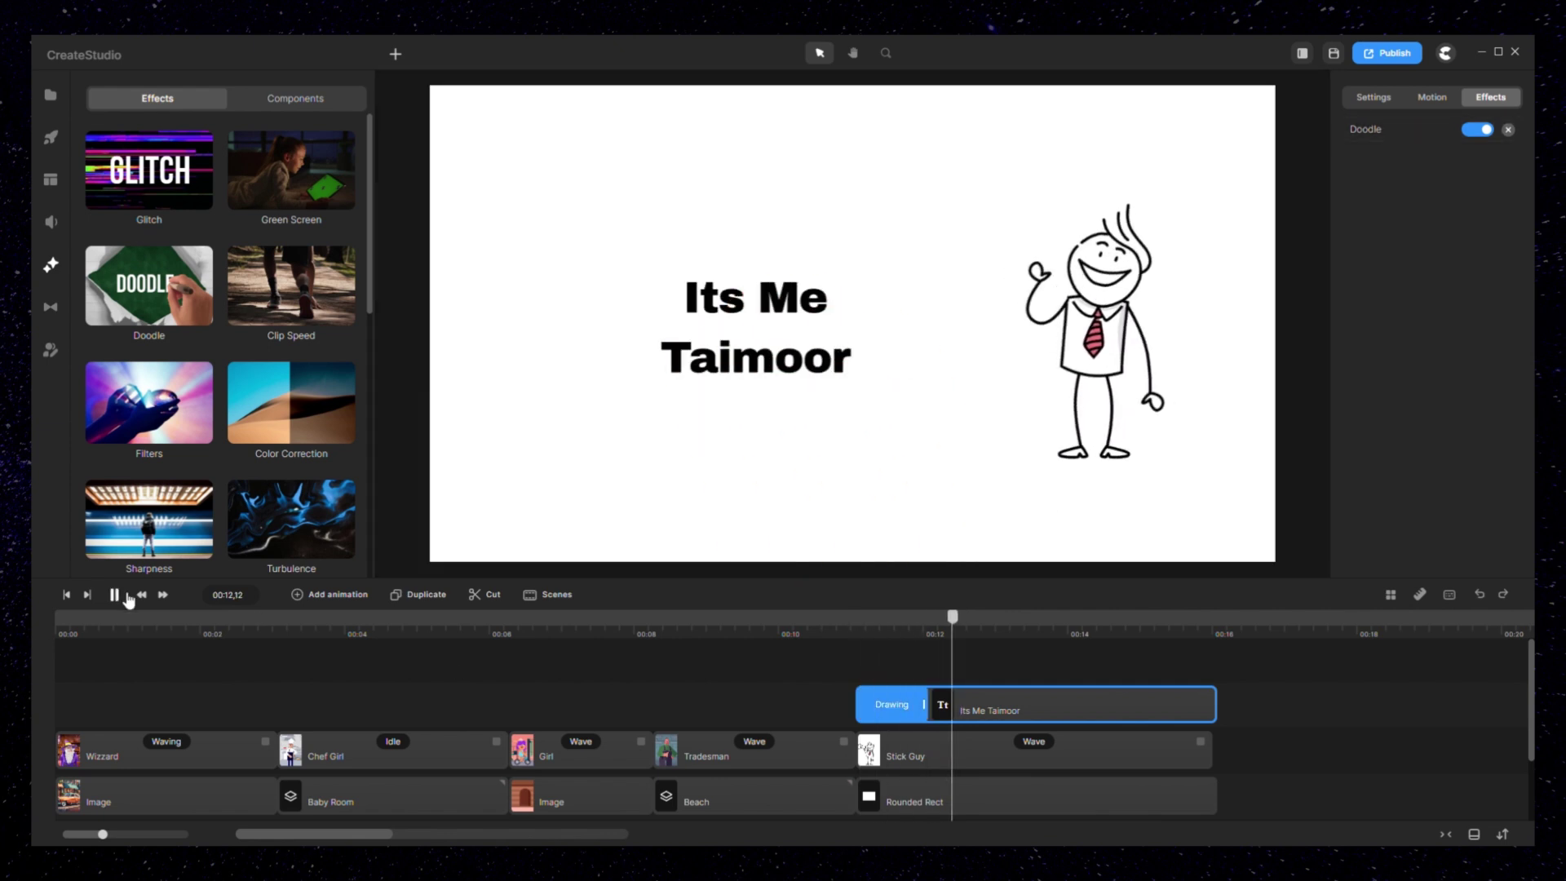
left_click(115, 594)
left_click_drag(924, 704, 1014, 703)
left_click(816, 651)
left_click(115, 594)
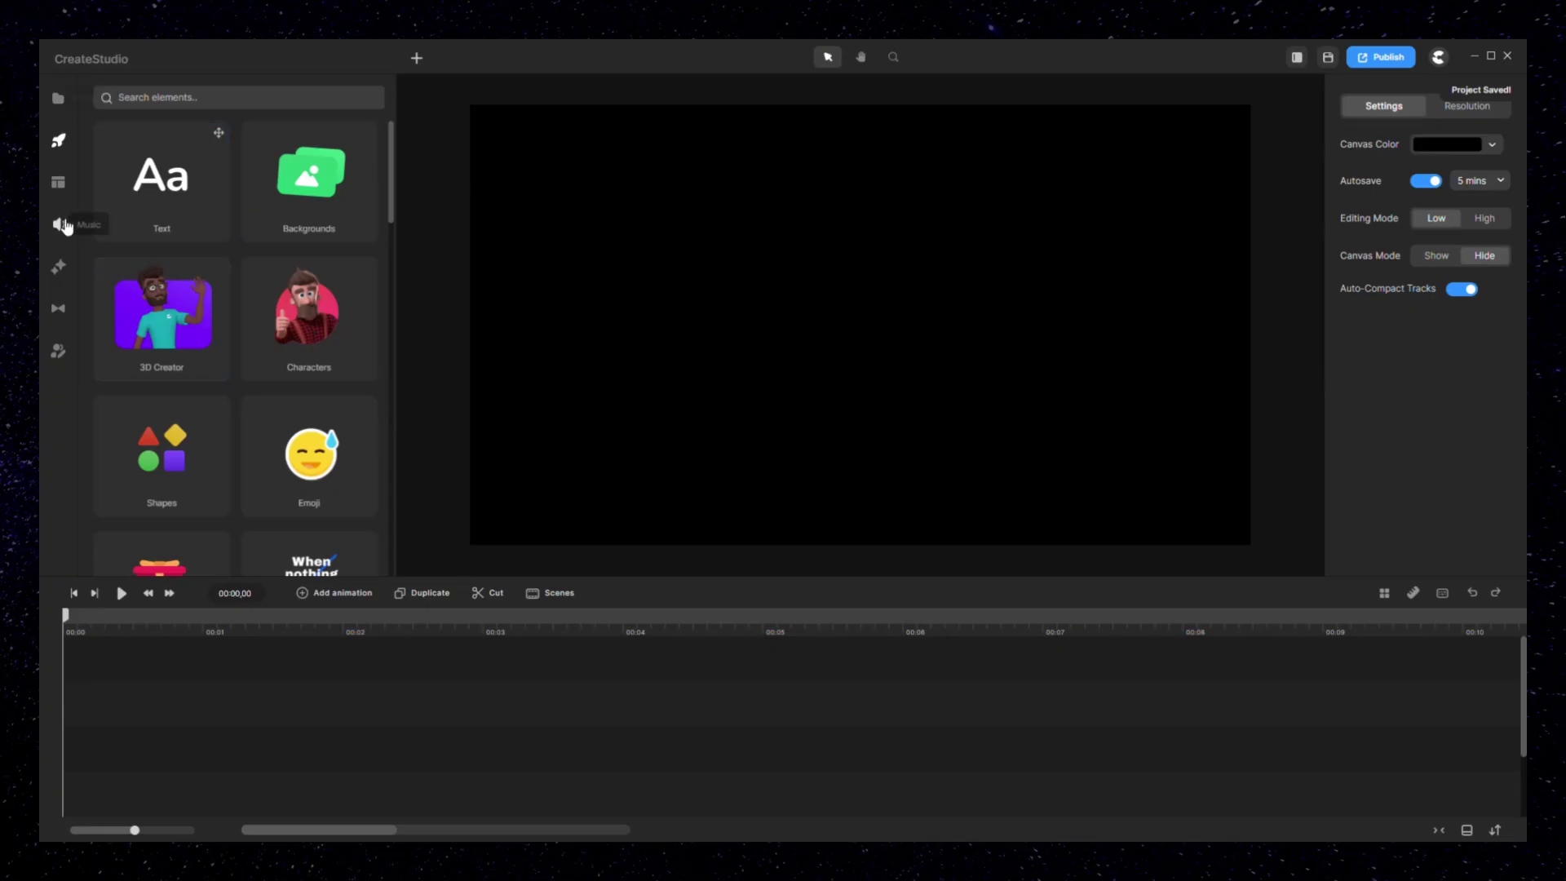
Add the green-screen video of the woman in a lab coat from the project media to the timeline
left_click(58, 266)
scroll(237, 343, "down", 5)
left_click(58, 99)
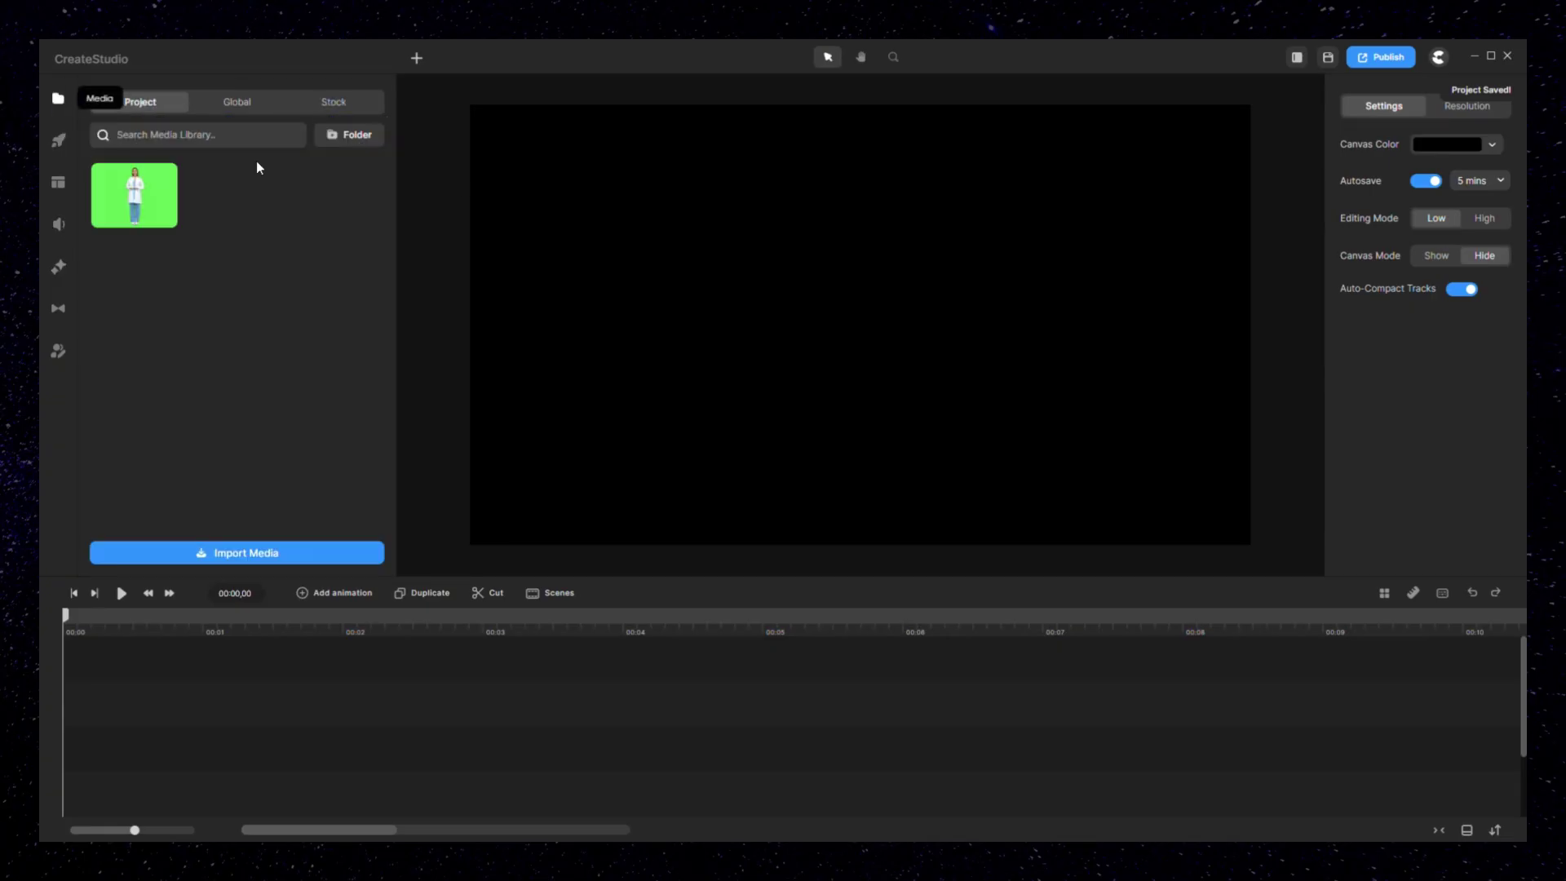
left_click(134, 195)
Add the pink beauty salon background and place it on the track below the green-screen video
left_click(58, 266)
left_click(58, 140)
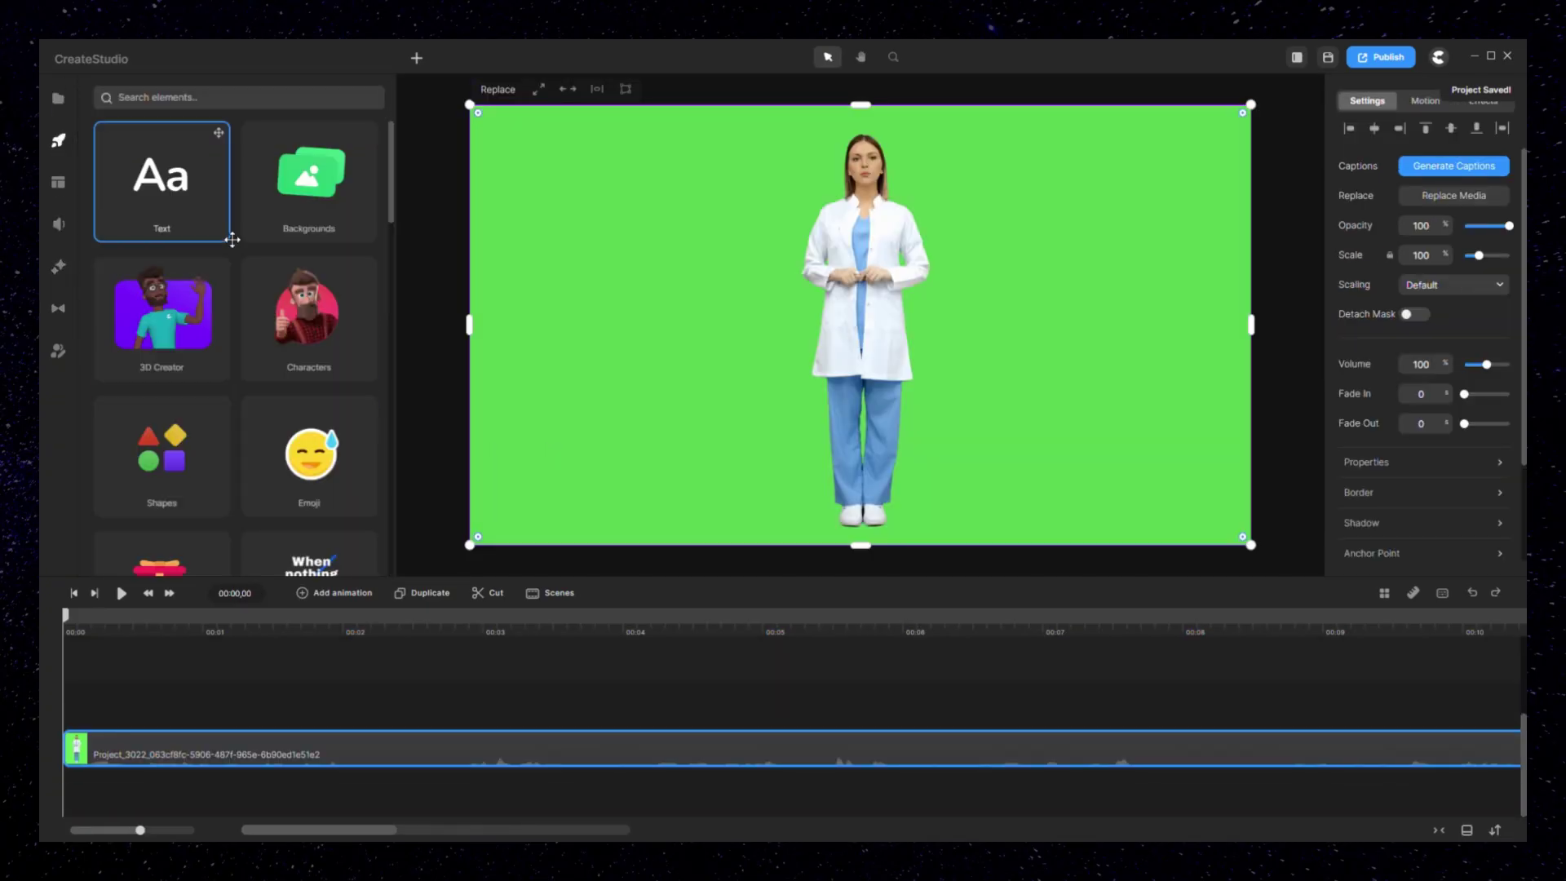
left_click(308, 185)
left_click(160, 186)
left_click_drag(476, 703, 489, 792)
Apply the Green Screen effect to the woman's video, key out its green backdrop, and preview the composite
left_click(58, 266)
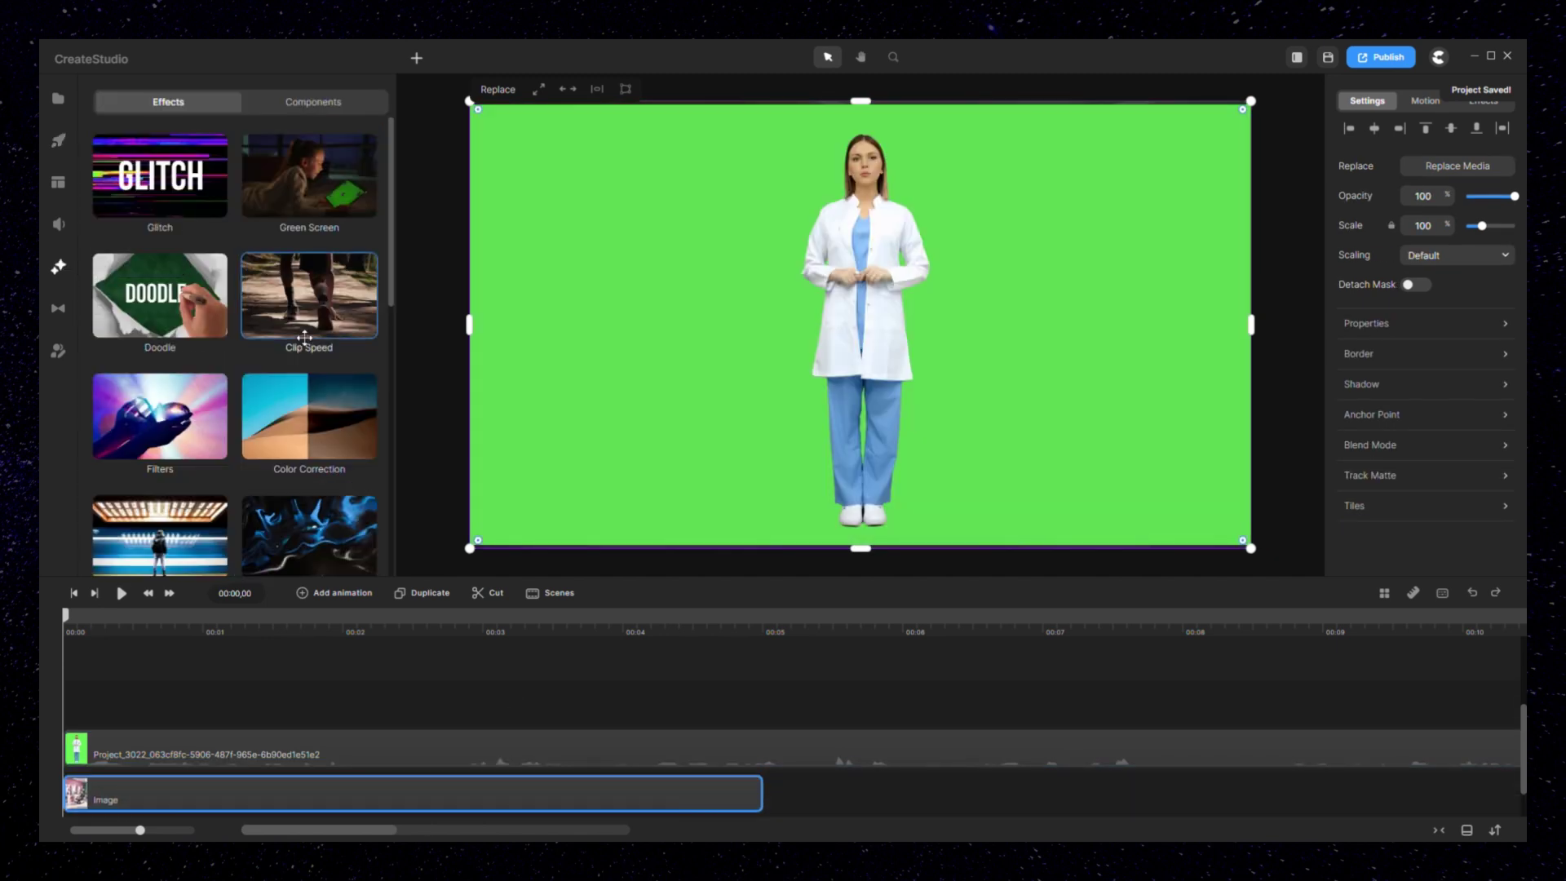
left_click_drag(308, 176, 808, 271)
left_click(1274, 100)
left_click(1239, 263)
left_click(1028, 313)
left_click(1381, 252)
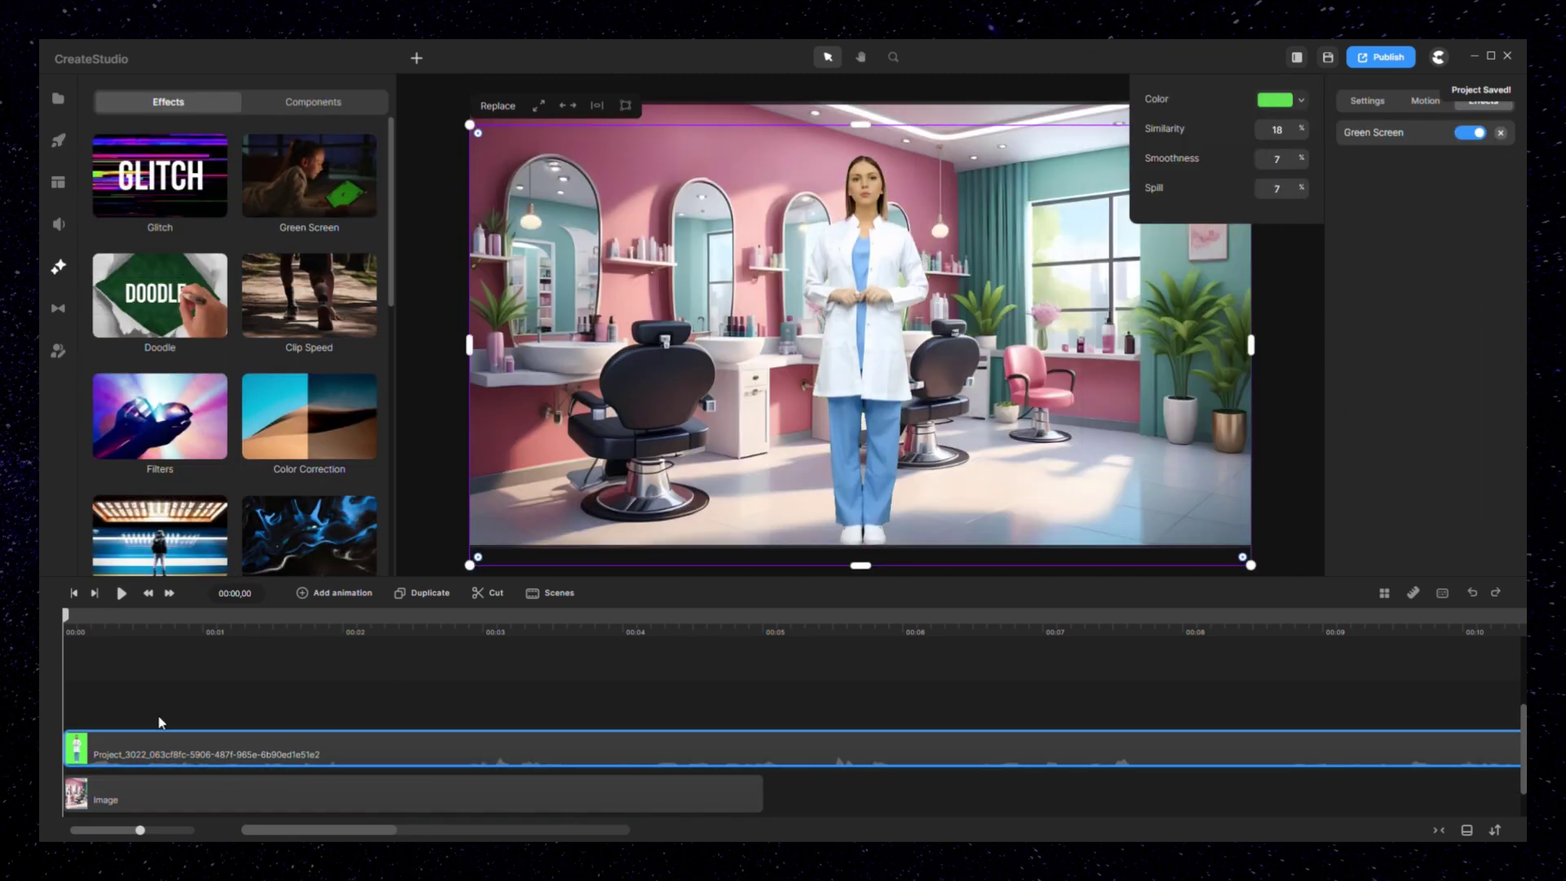
left_click(122, 593)
left_click(123, 594)
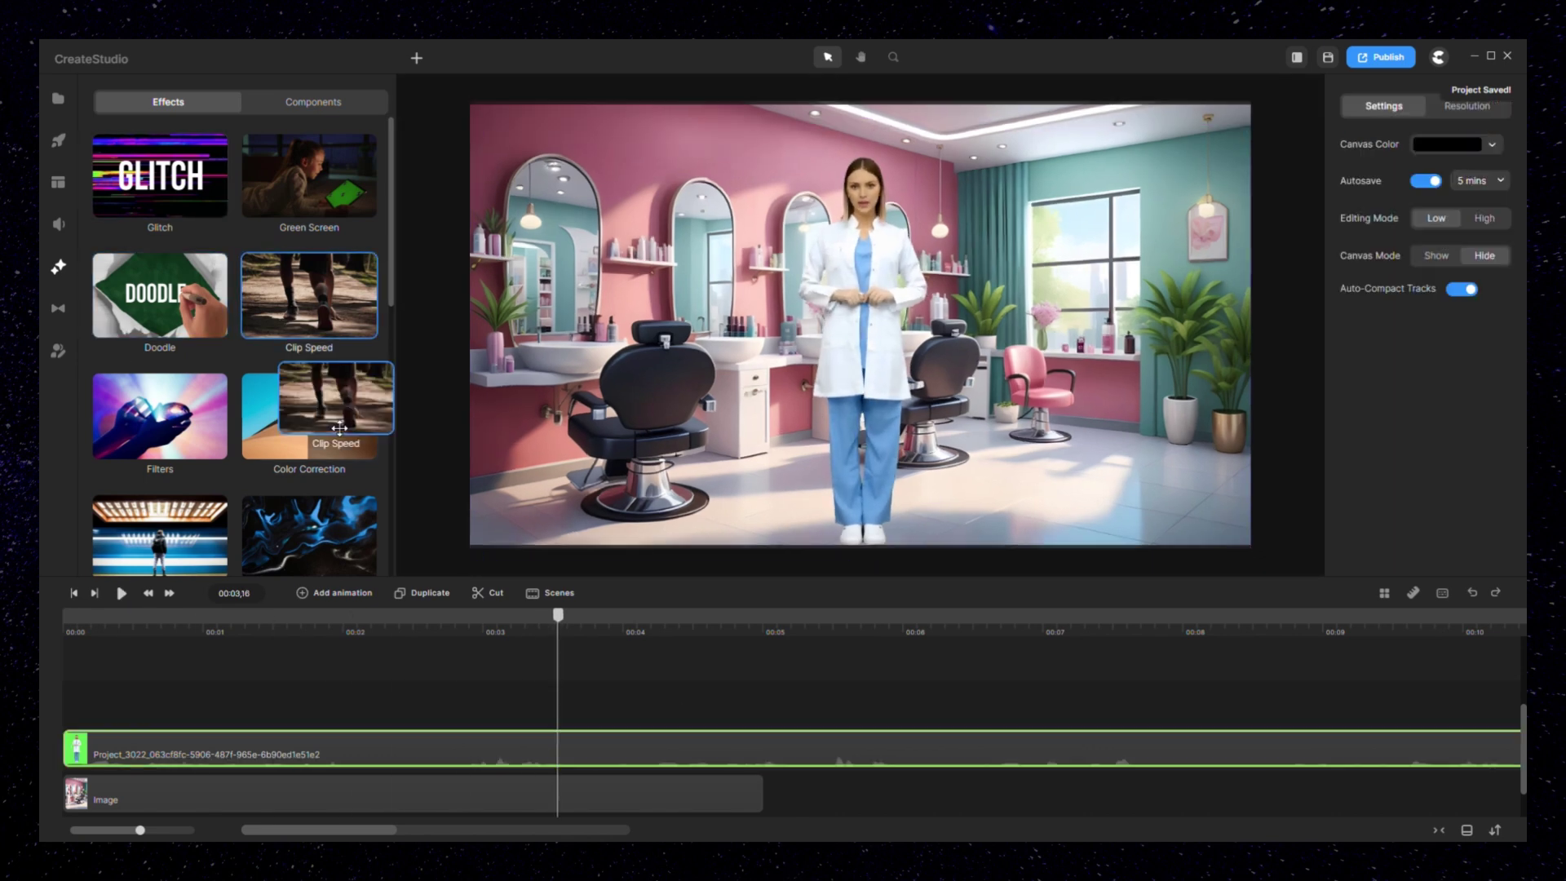
Try the Clip Speed effect on the woman's video, changing its speed and playing it from the start
left_click(299, 302)
left_click(1383, 163)
left_click_drag(1296, 99, 1228, 101)
left_click(75, 593)
left_click(121, 592)
left_click(121, 592)
Revisit the Clip Speed settings, replay the video from the start, and remove the effect
left_click(1384, 161)
left_click(74, 593)
left_click(121, 593)
left_click(122, 593)
left_click(1384, 163)
left_click(1500, 158)
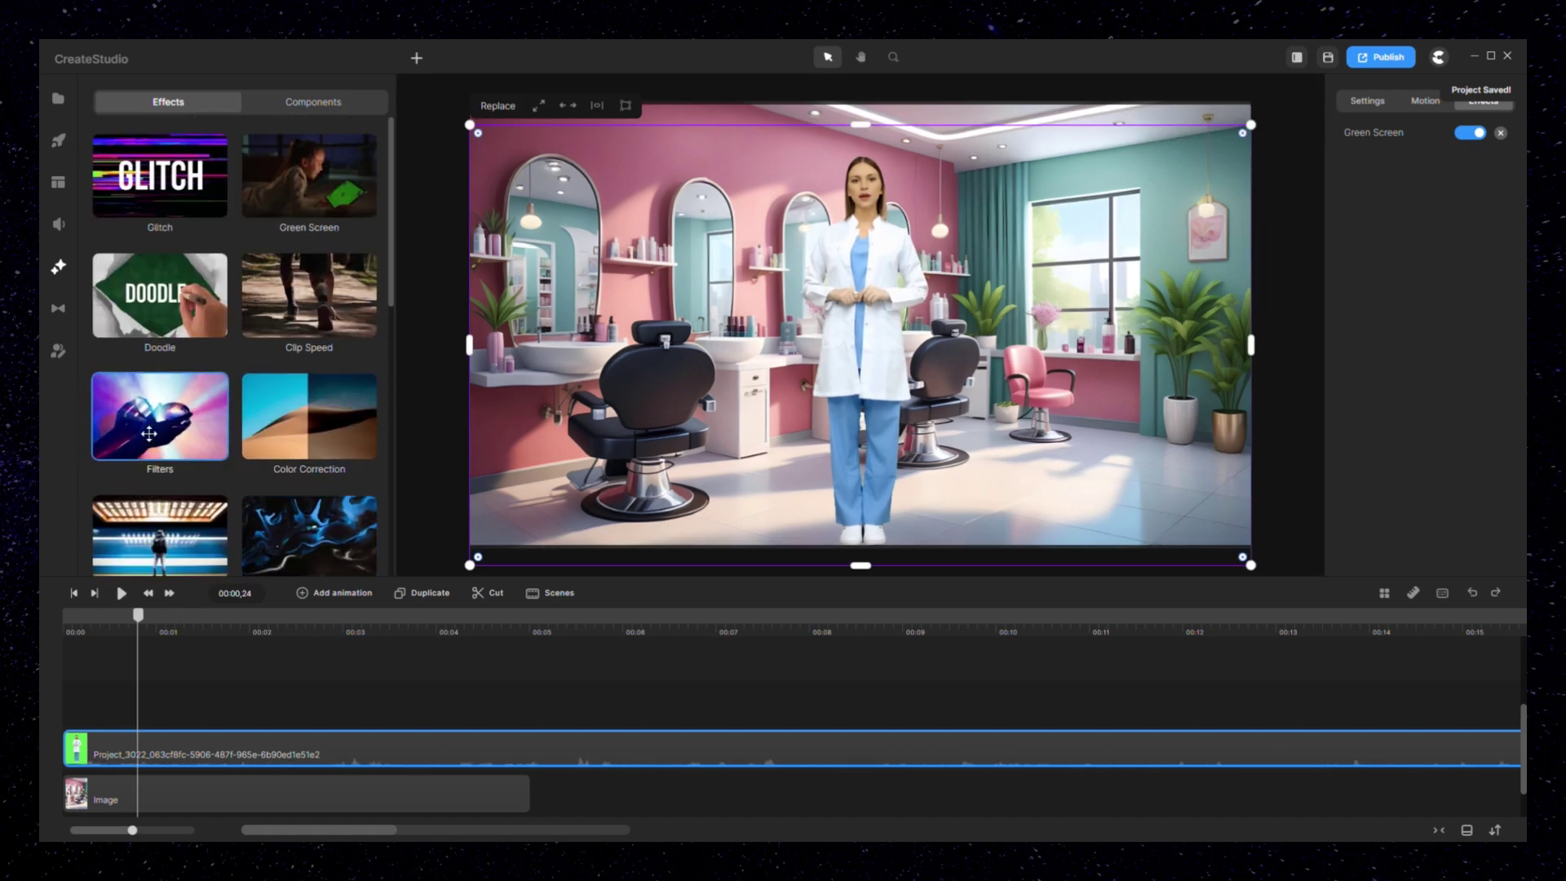
Try the Filters effect on the woman's video and remove it
left_click(160, 416)
left_click(1501, 158)
scroll(283, 325, "down", 1)
scroll(283, 325, "up", 1)
Try the Glitch effect on the woman's video, preview it from the start, and undo it
left_click_drag(160, 175, 326, 748)
left_click(75, 593)
left_click(121, 593)
left_click(122, 598)
key("ctrl+z")
Browse the remaining effects and components, and trim the woman's video to end with the salon background
scroll(207, 457, "down", 7)
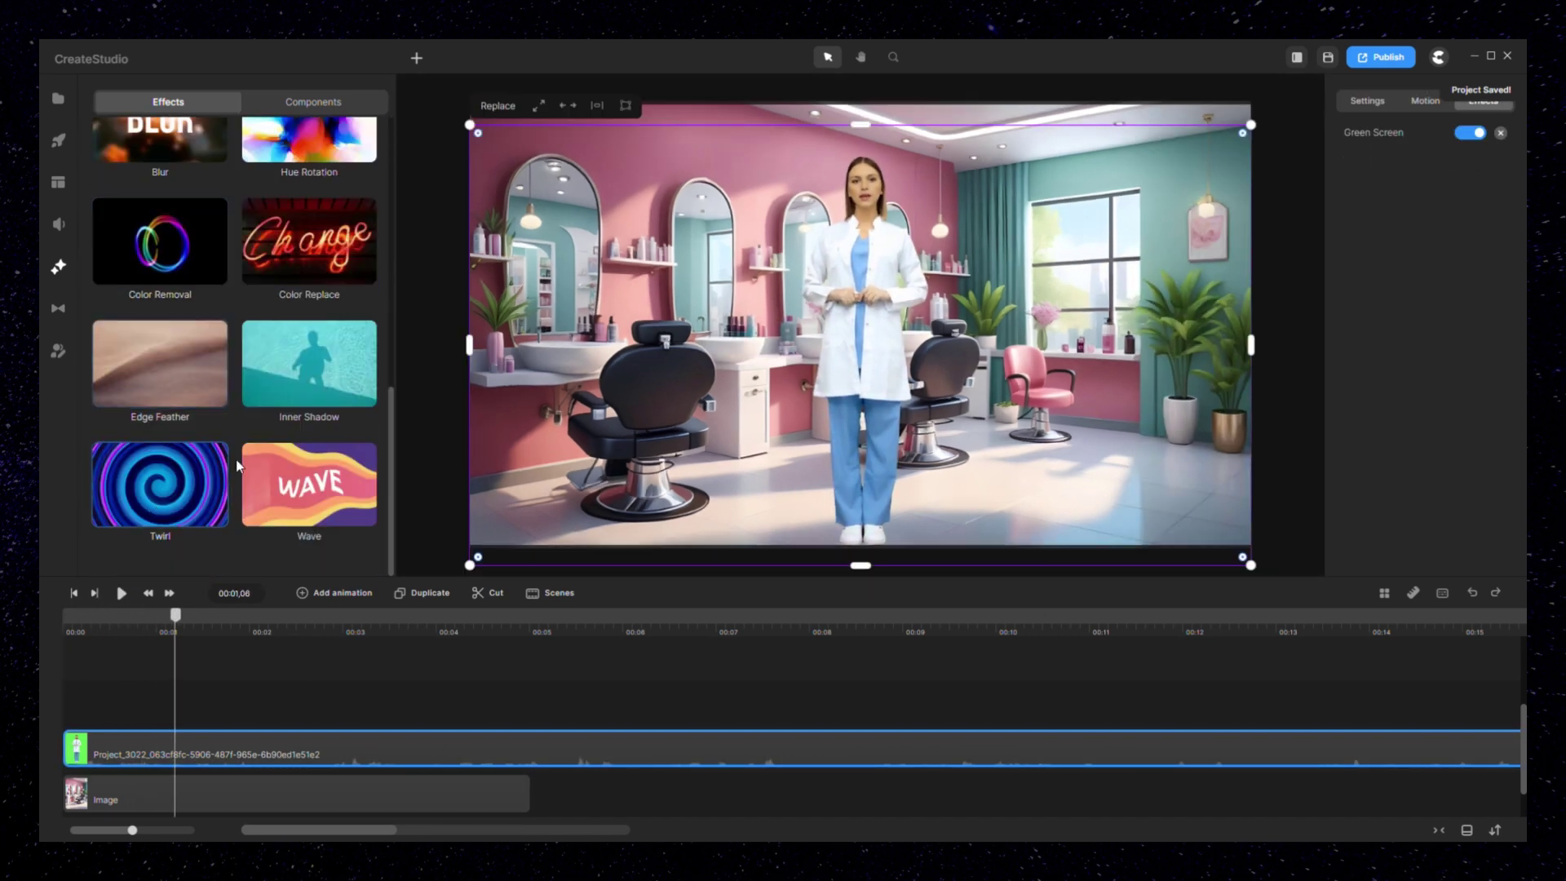
left_click(312, 102)
scroll(252, 434, "down", 1)
scroll(252, 434, "up", 1)
scroll(252, 435, "down", 4)
left_click_drag(132, 829, 71, 830)
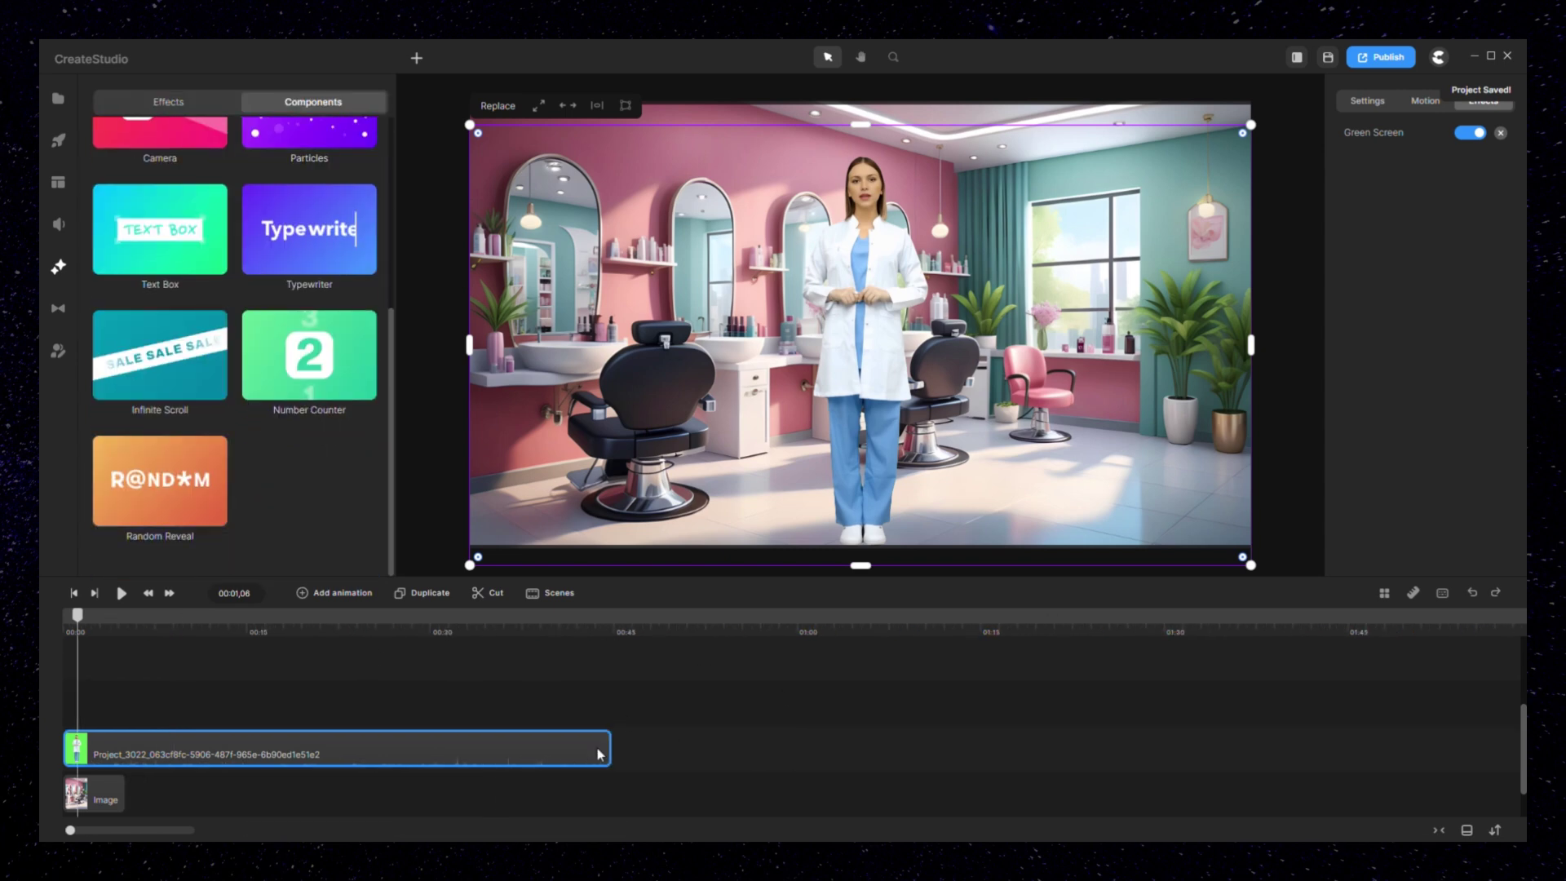
left_click_drag(608, 748, 123, 748)
Add the Infinite Scroll component after the clips, widen it, move it to the bottom of the canvas, and preview it
left_click(143, 620)
left_click(160, 355)
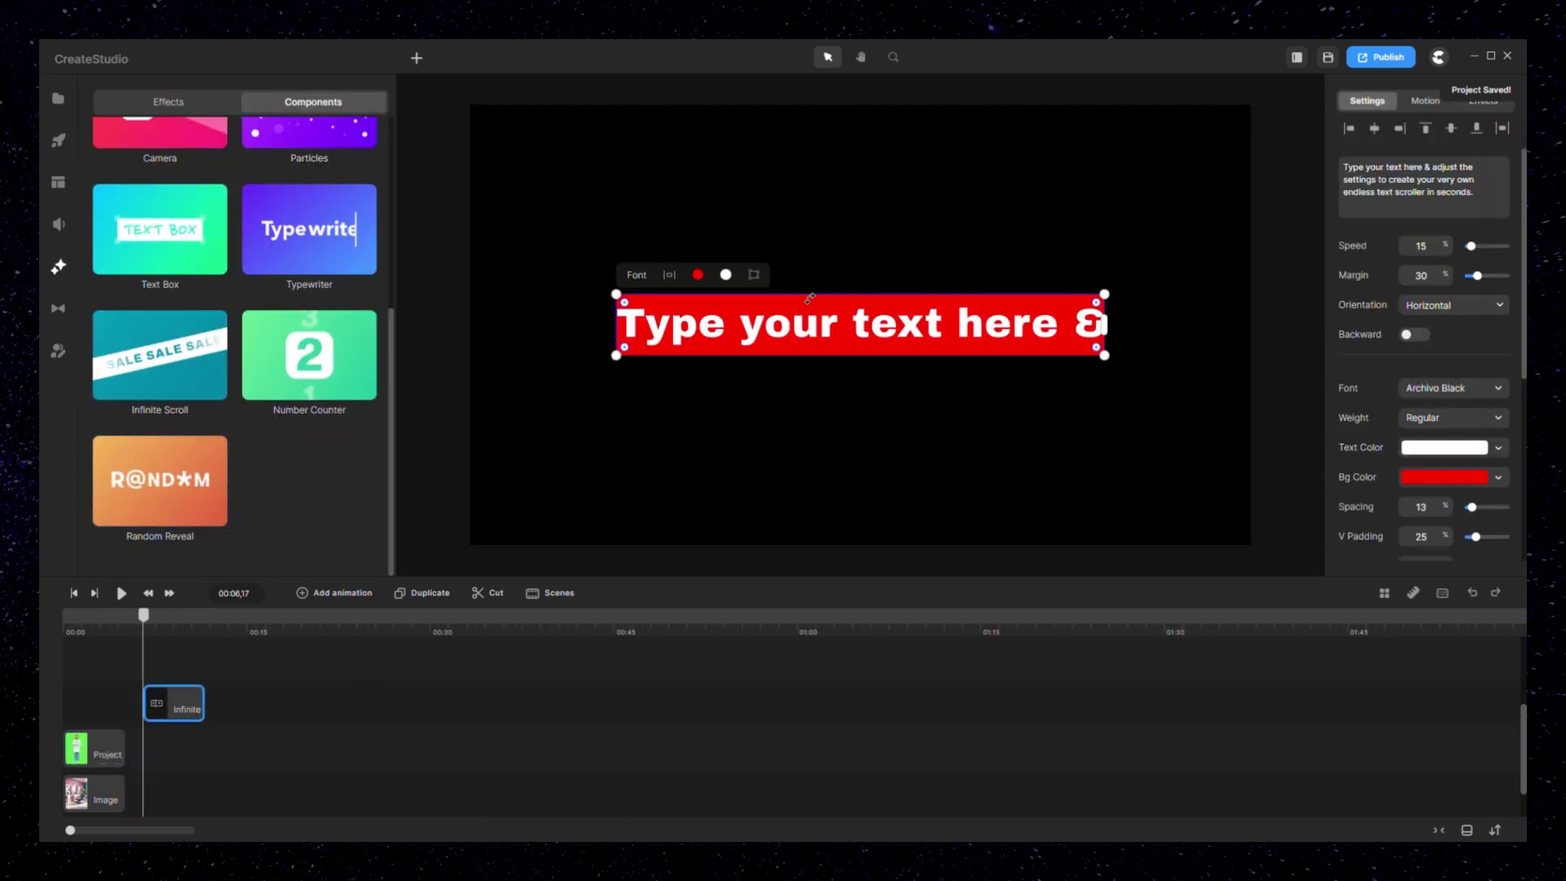
left_click_drag(1111, 319, 1258, 318)
left_click_drag(902, 323, 902, 515)
left_click(122, 593)
left_click(122, 593)
Add the Text Box component to the canvas and move it above the scrolling banner
left_click_drag(196, 245, 863, 468)
left_click(1003, 341)
left_click_drag(863, 468, 887, 339)
left_click(1105, 272)
left_click(1433, 237)
left_click(1406, 372)
scroll(310, 245, "up", 4)
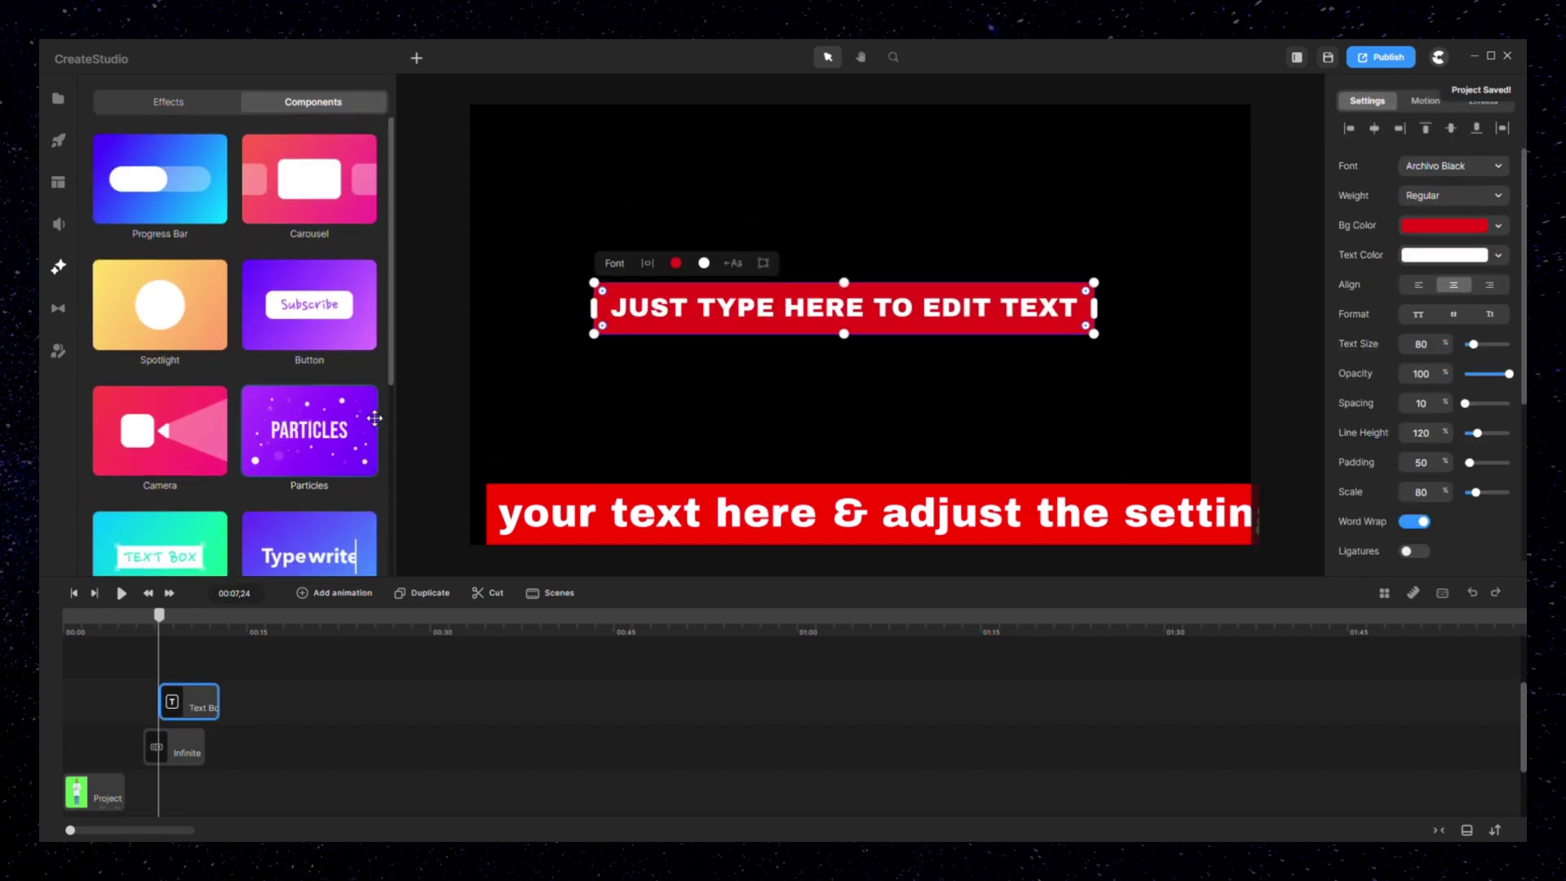
Delete the Text Box and the Infinite Scroll components
key("Delete")
left_click(725, 538)
key("Delete")
Try the Progress Bar component on the timeline, preview it, and delete it
left_click_drag(204, 181, 160, 693)
left_click(122, 593)
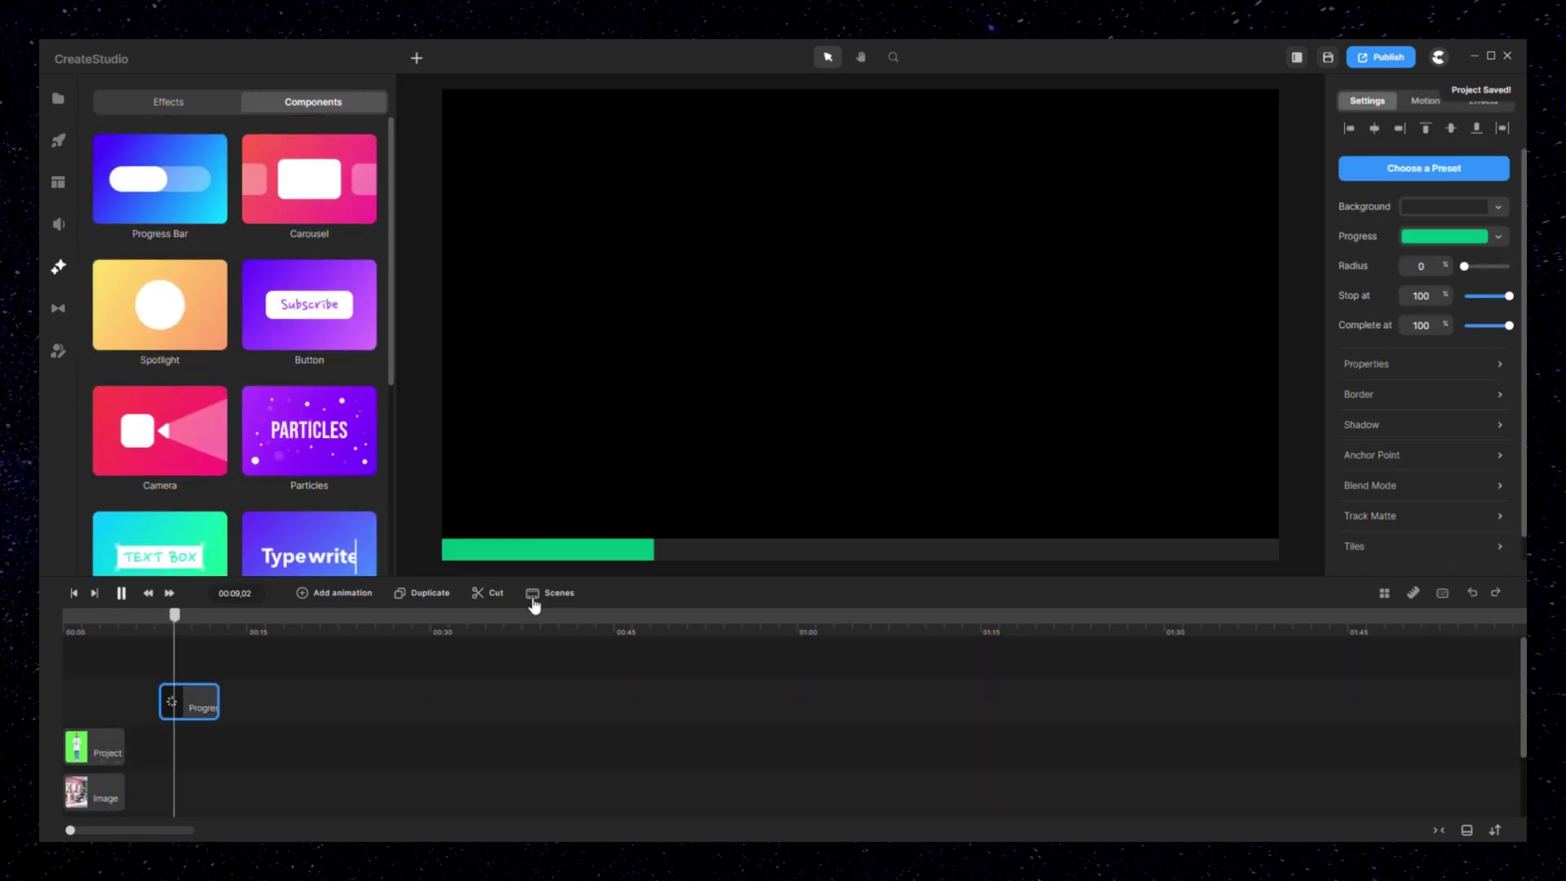
left_click(122, 593)
key("Delete")
scroll(187, 545, "down", 4)
scroll(231, 426, "up", 4)
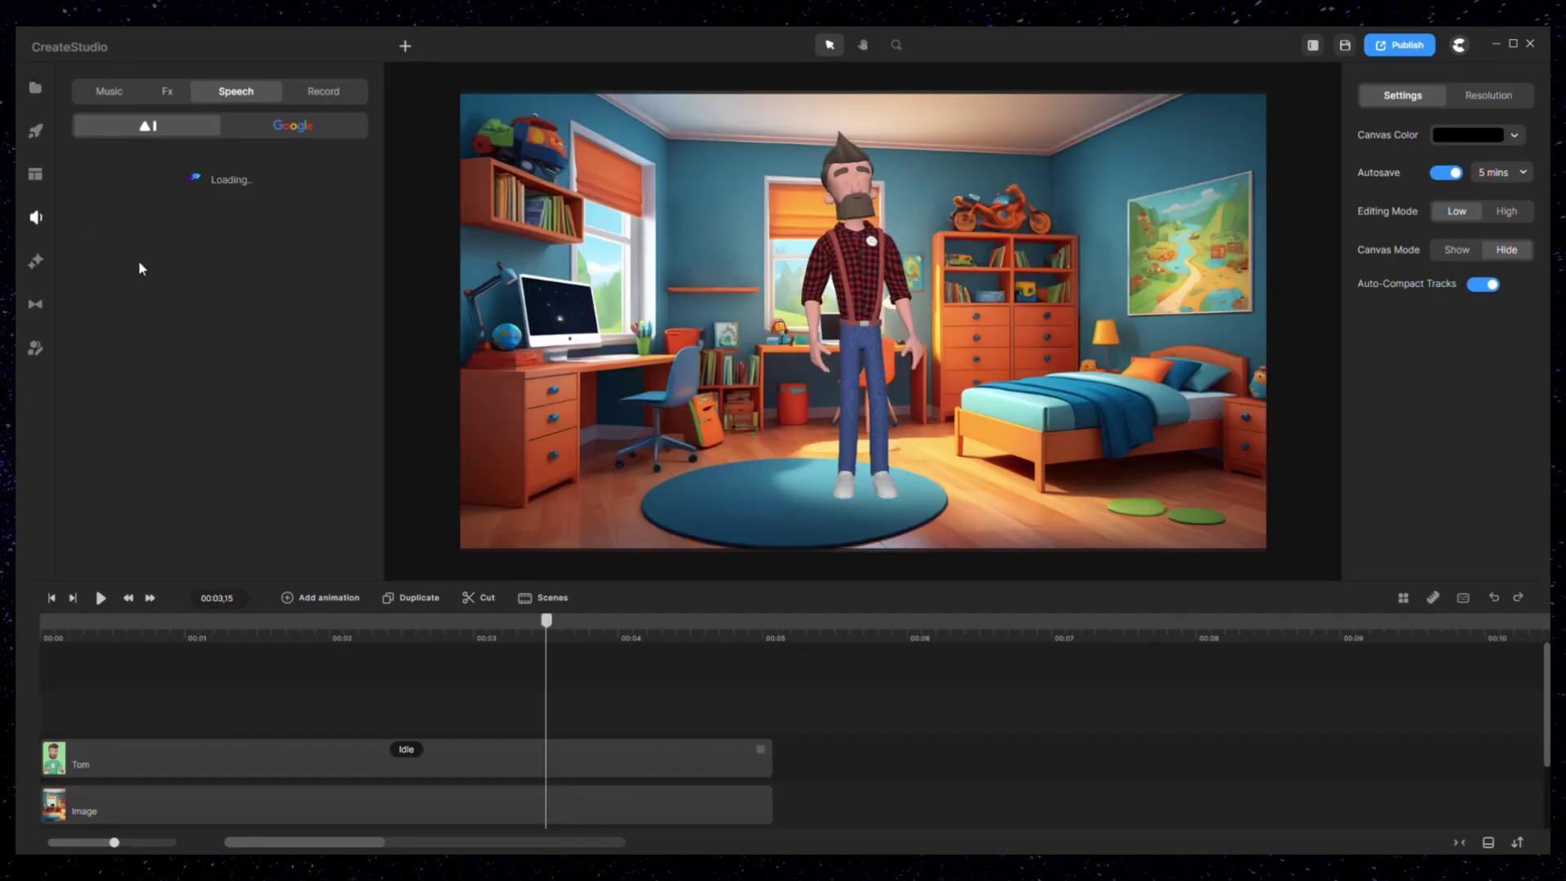
Generate AI speech with the Adam voice from "this is an AI Voice generated By Built in CreateStudio text to speech."
left_click(104, 92)
left_click(229, 93)
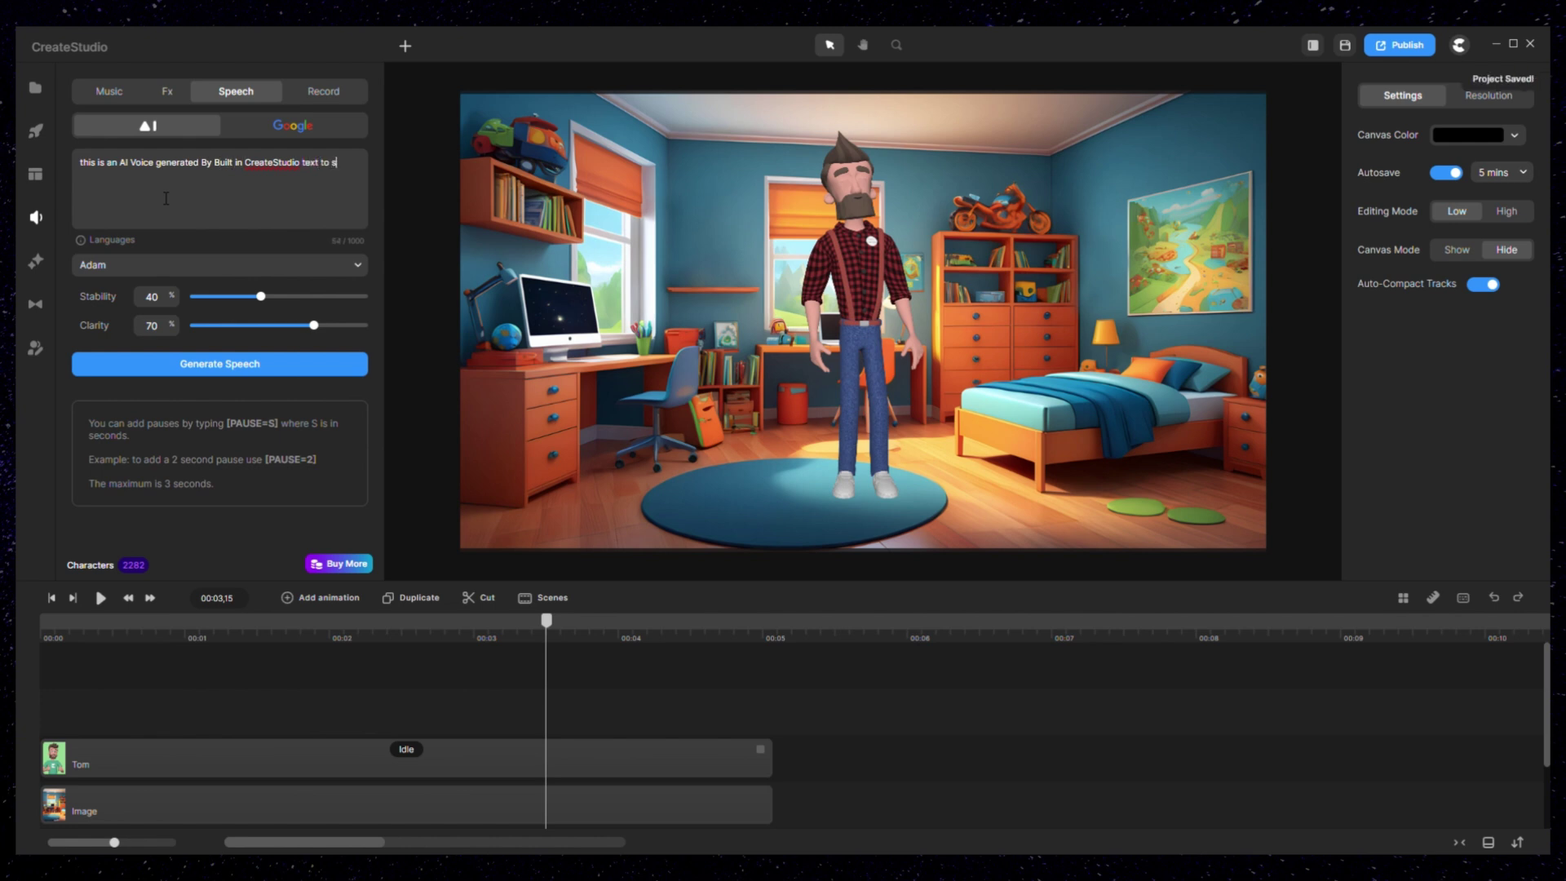
left_click(220, 264)
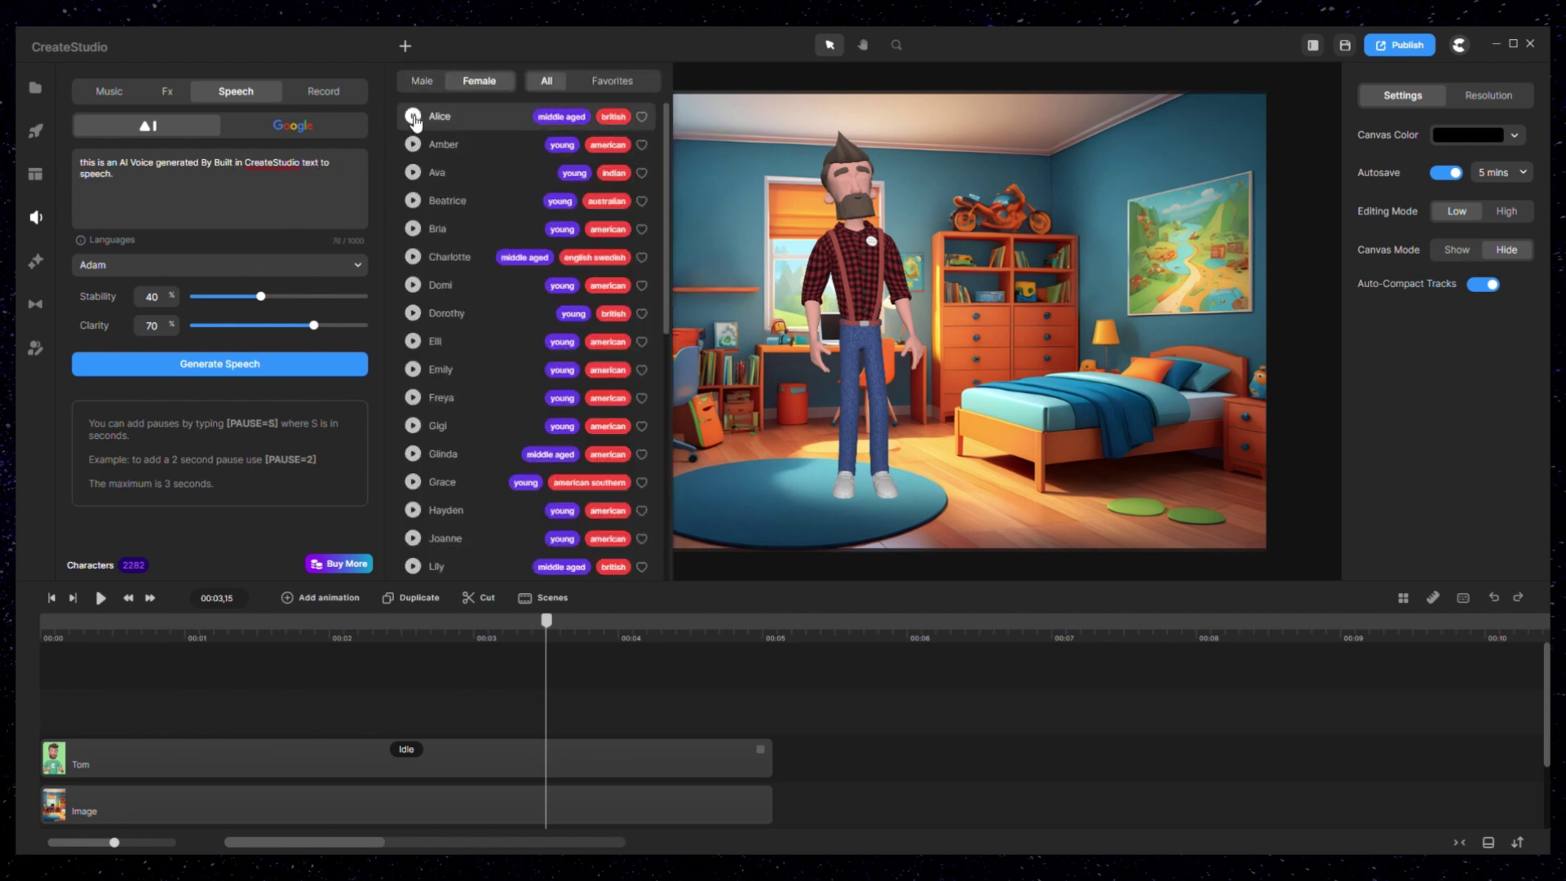
left_click(232, 365)
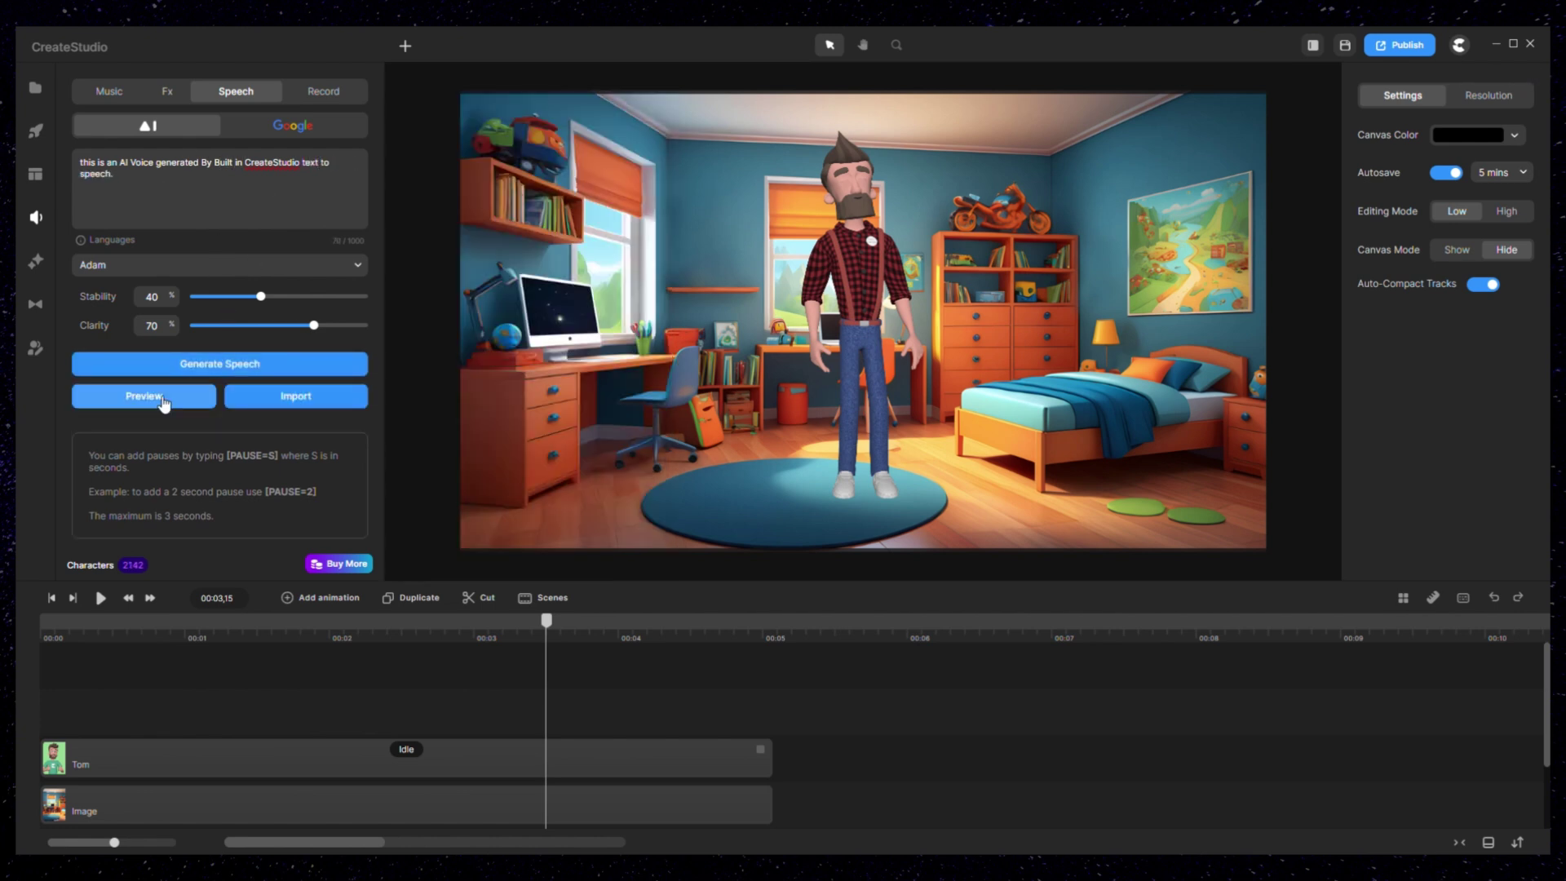
Import the generated speech, place it at the start of the timeline above the Tom clip, and preview it
left_click(322, 408)
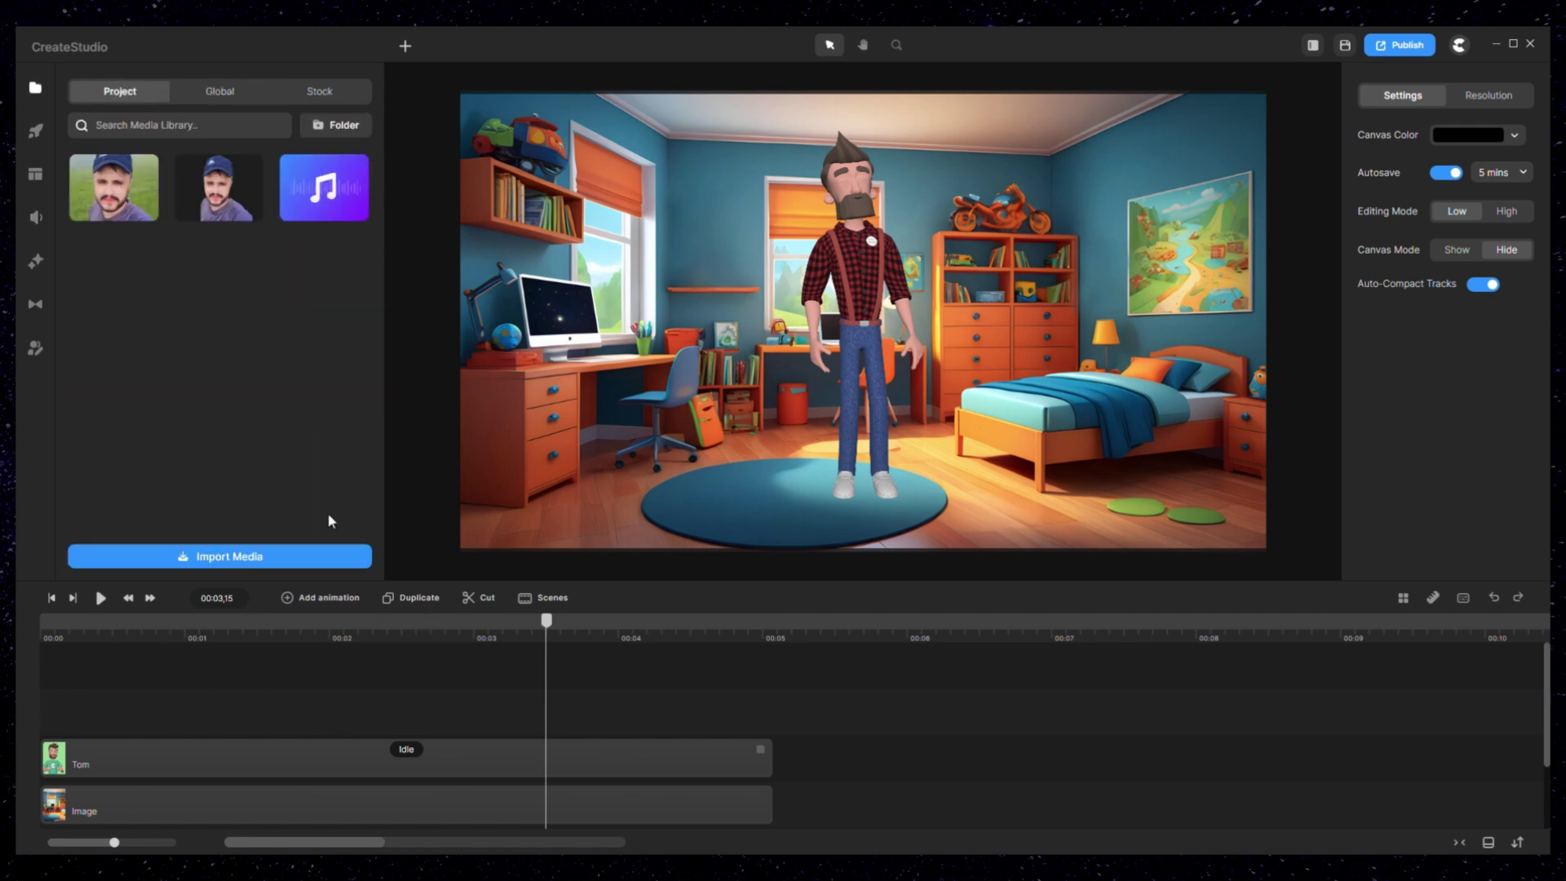
left_click(333, 204)
left_click_drag(641, 693, 42, 625)
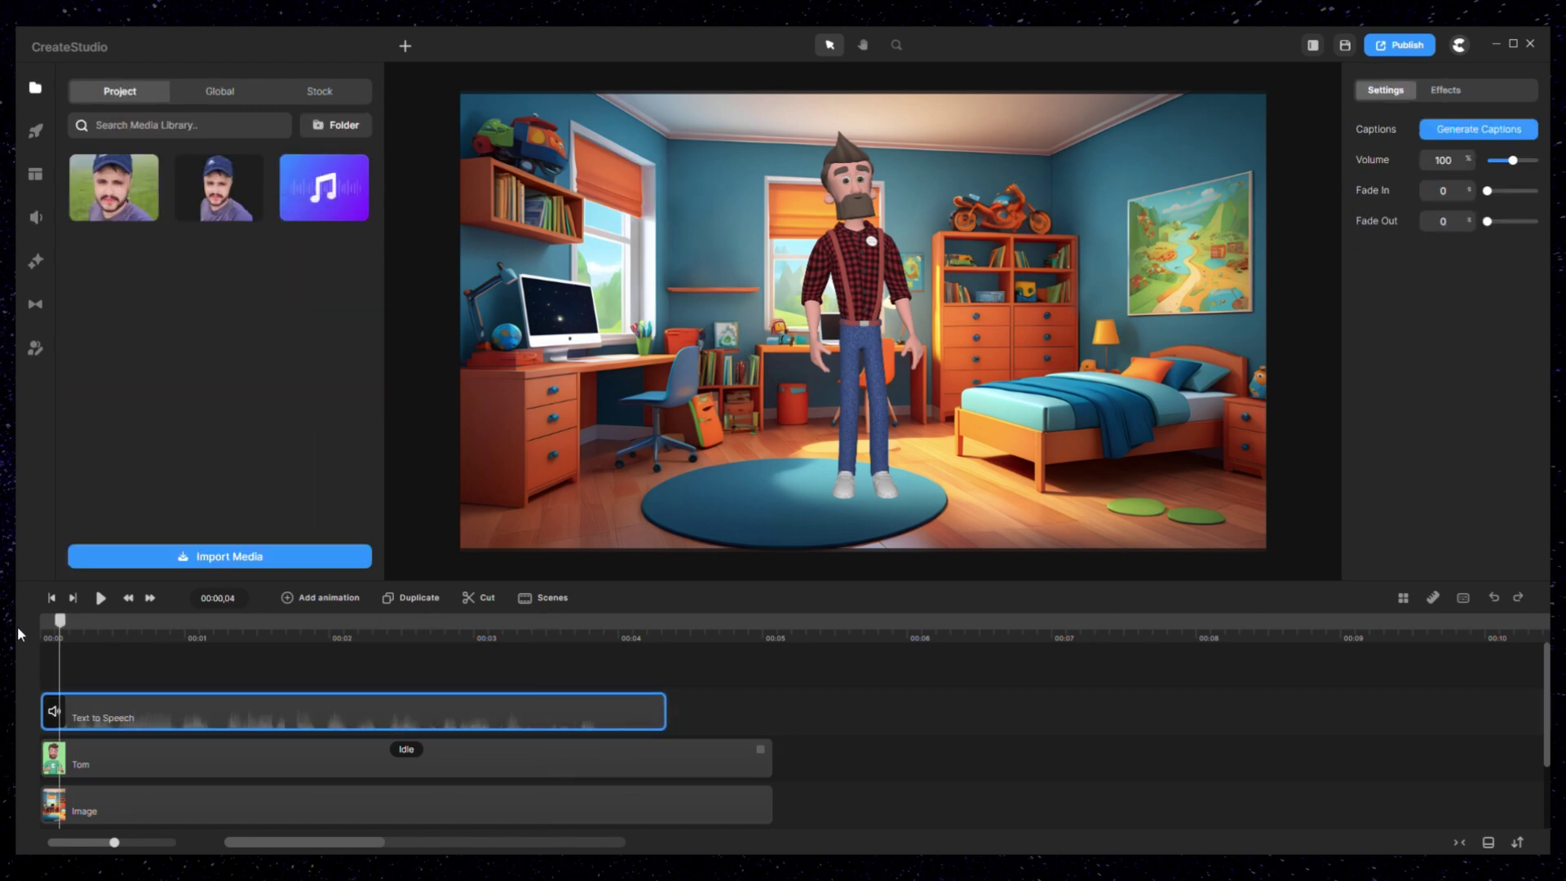
left_click(102, 599)
left_click(101, 599)
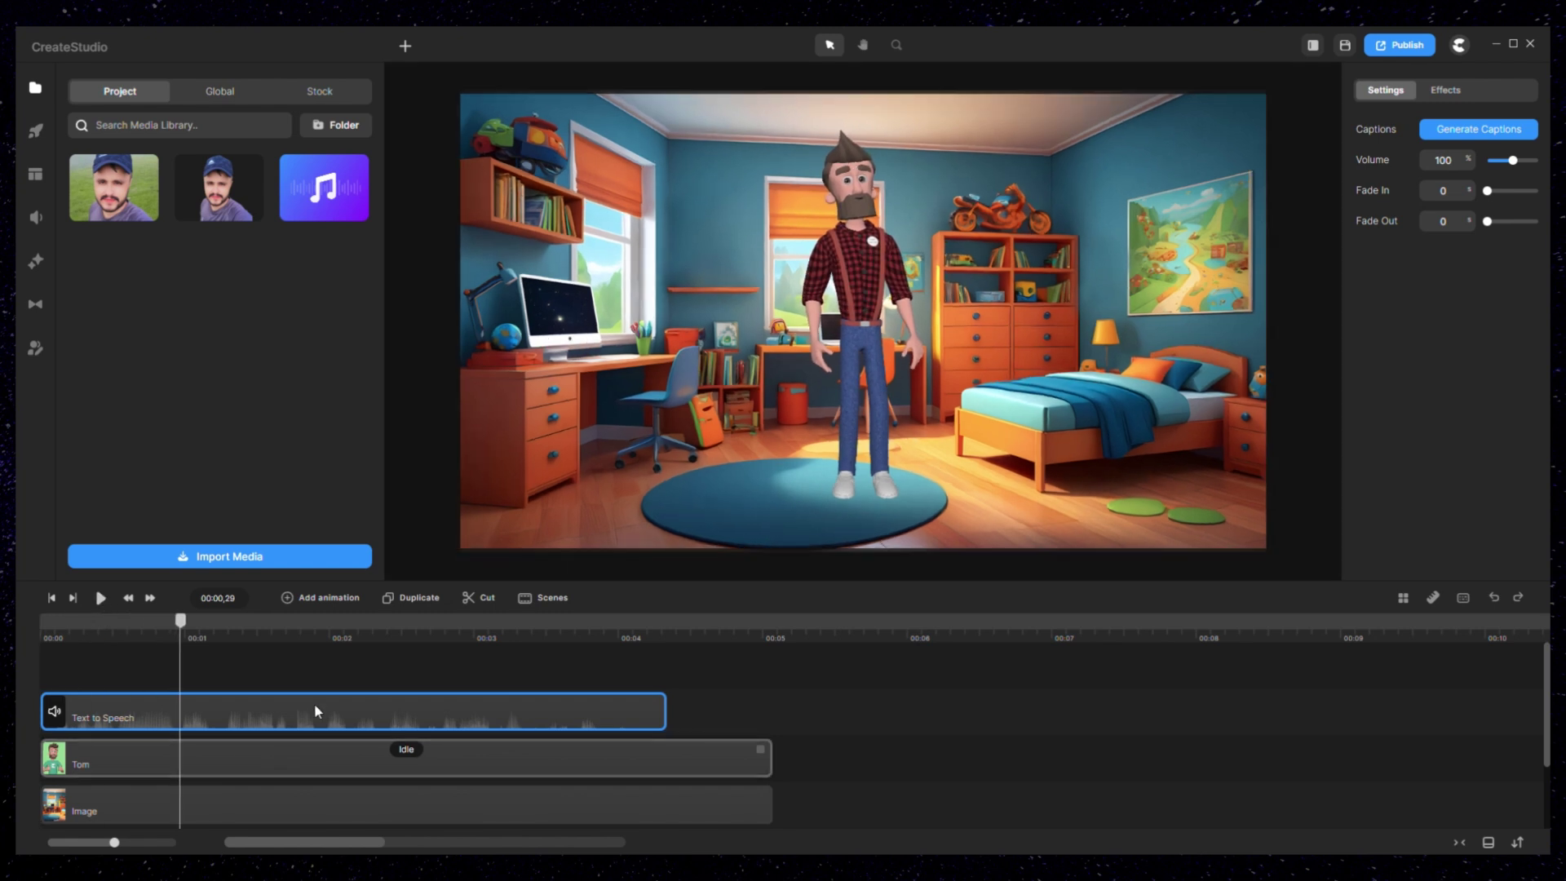
Generate captions for the Text to Speech clip with English as the spoken language
left_click(316, 665)
right_click(316, 714)
left_click(346, 663)
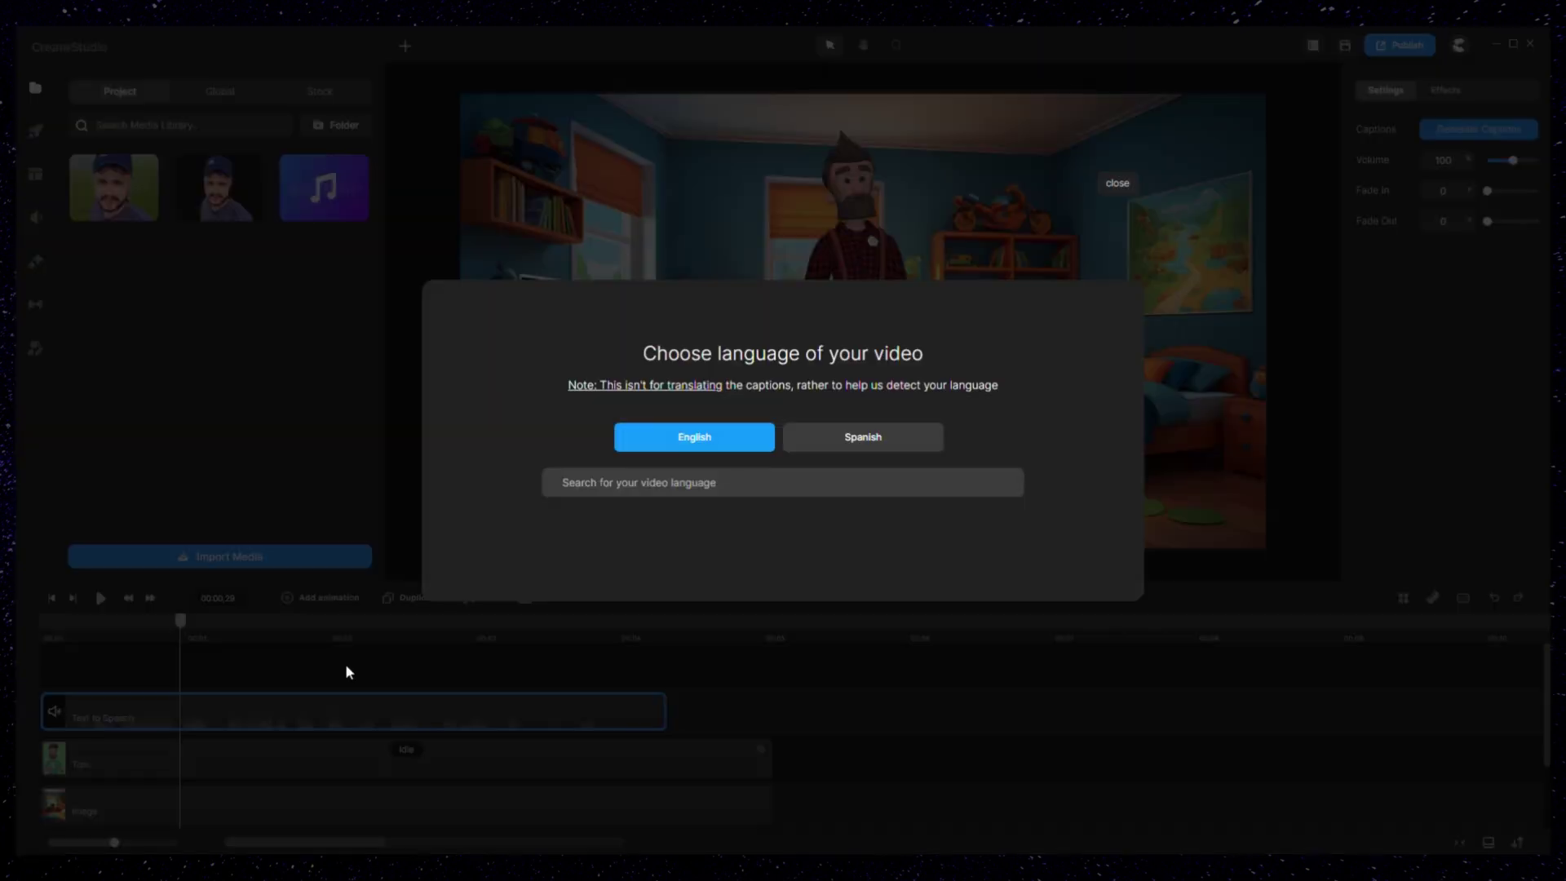
left_click(763, 440)
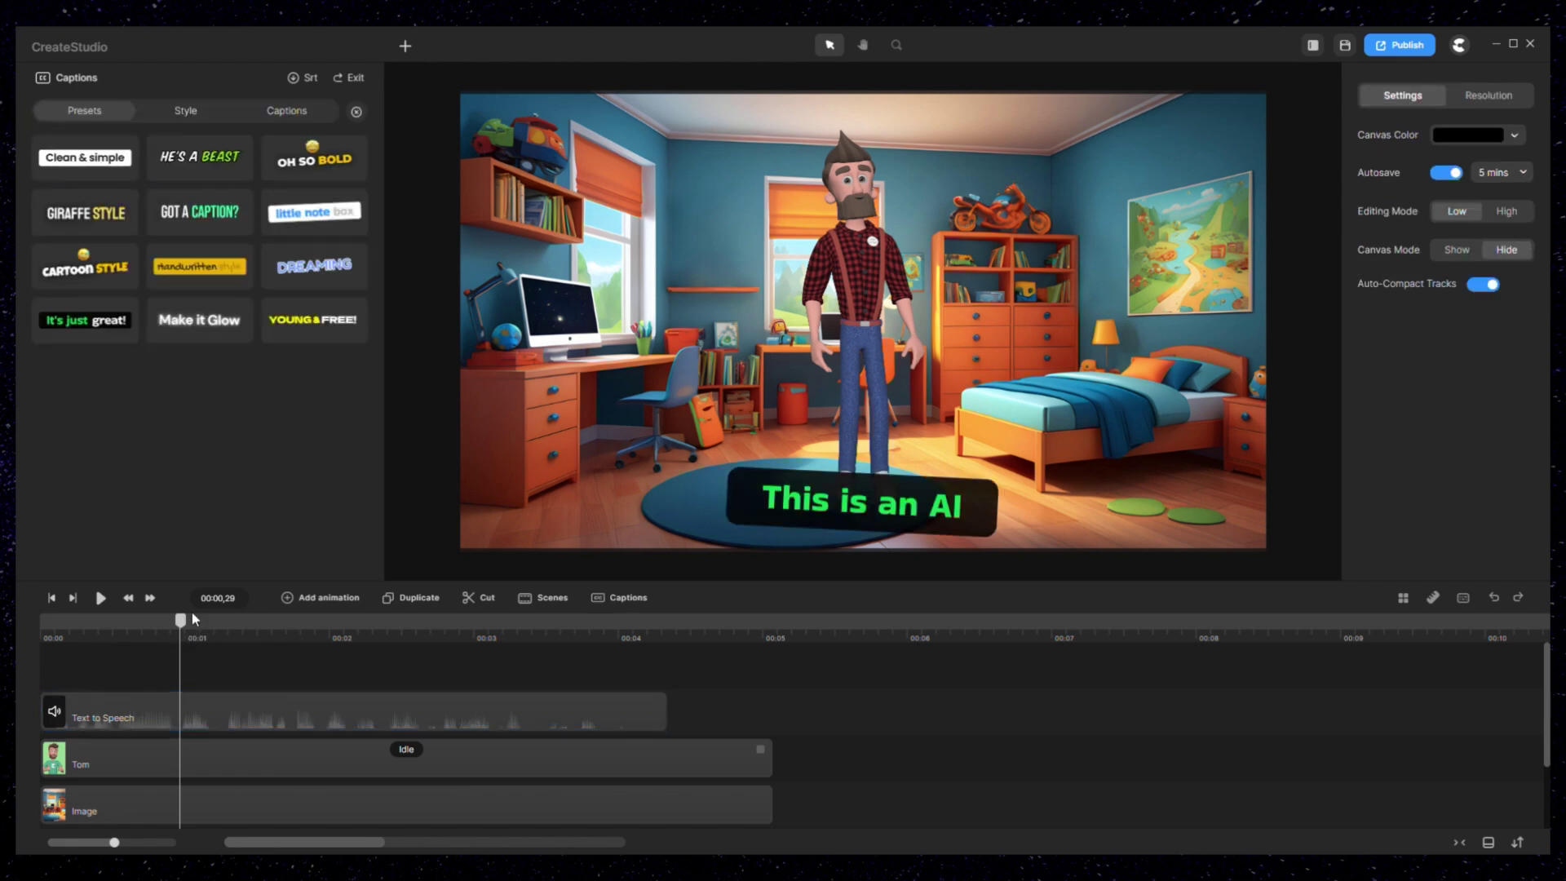
Try the Got a Caption? and Oh So Bold presets, apply the Cartoon Style caption preset, and play the captioned scene
left_click_drag(388, 419, 339, 412)
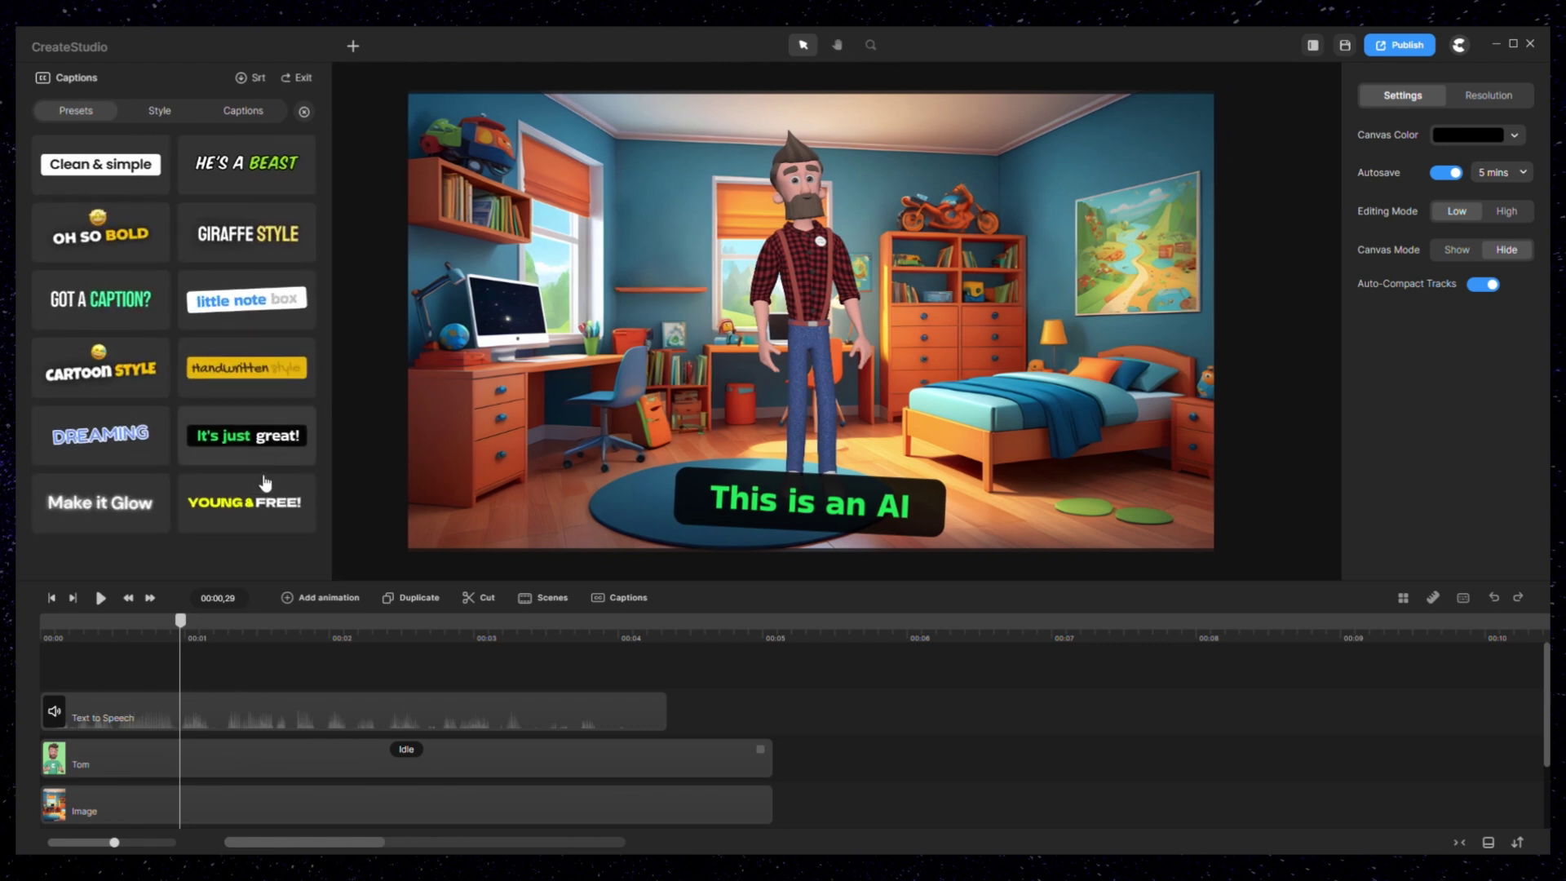
left_click(128, 307)
left_click(115, 243)
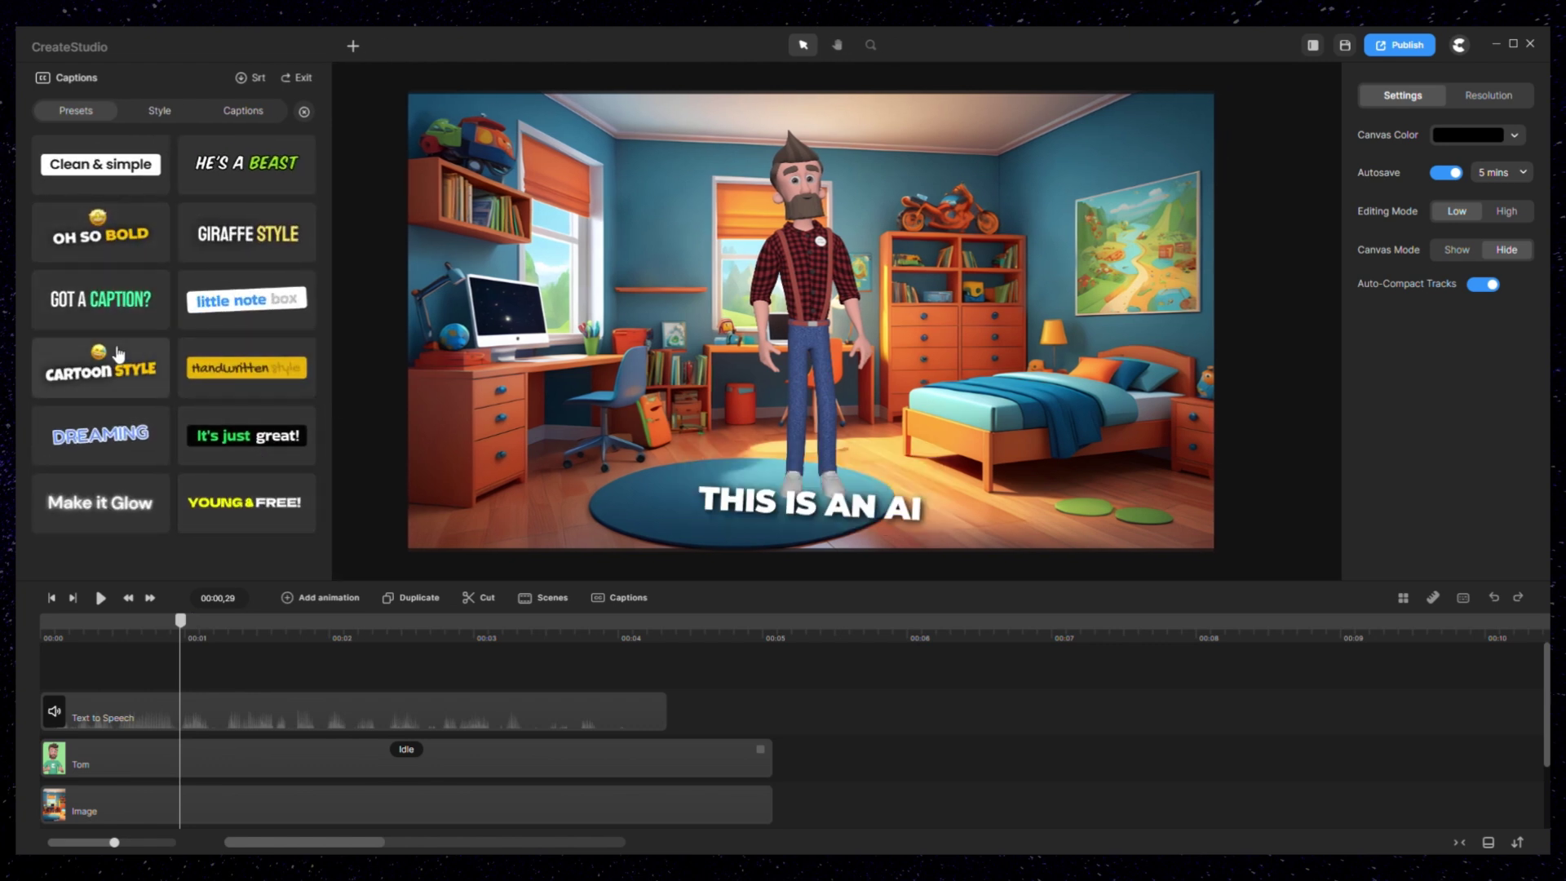
left_click(101, 599)
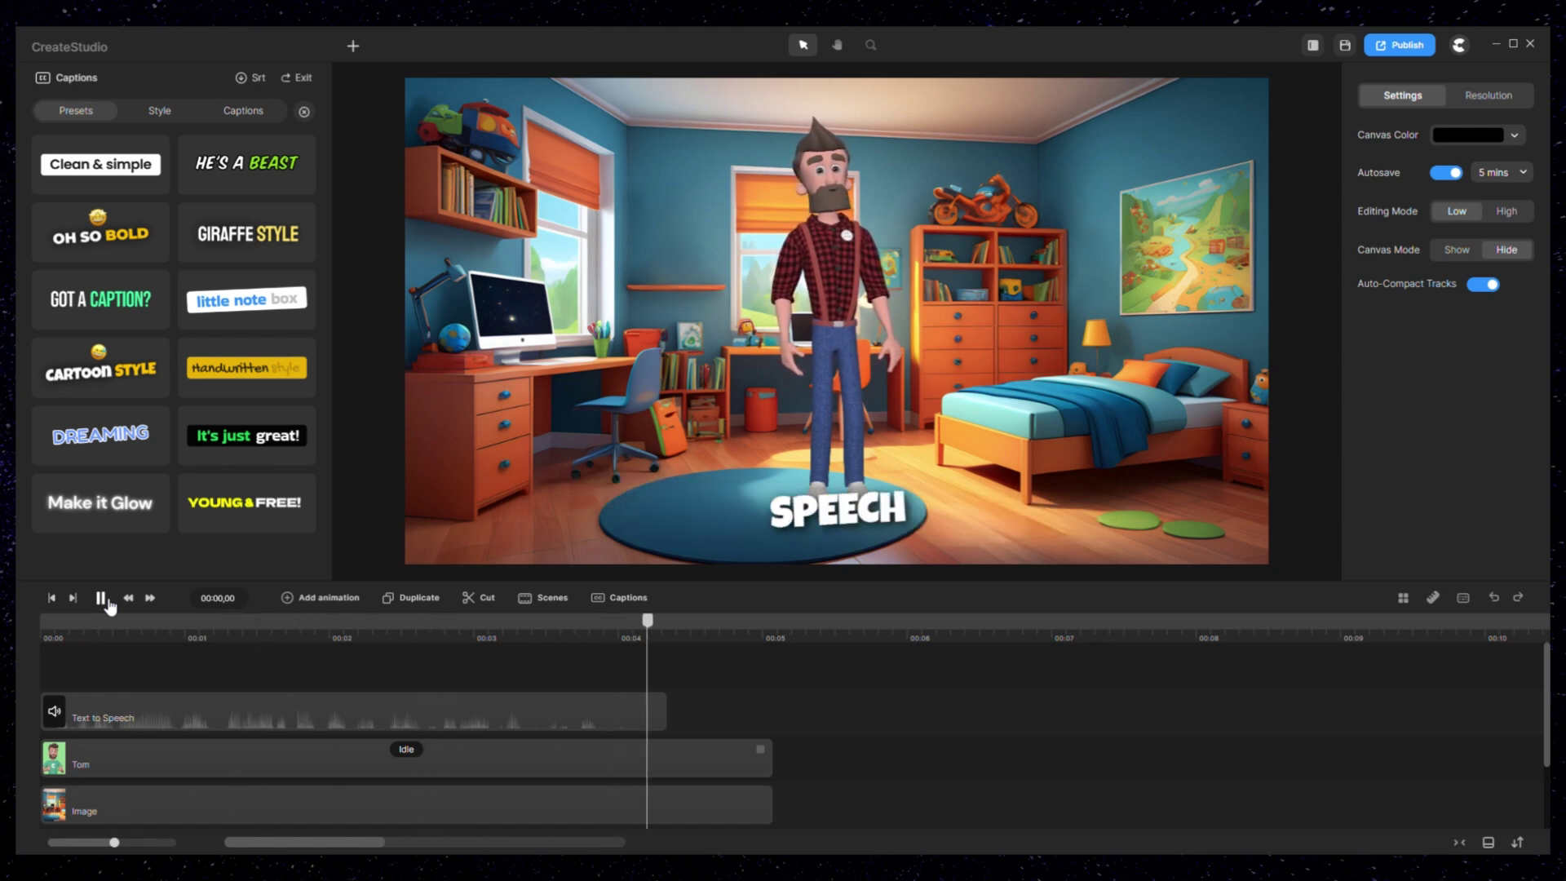
left_click(102, 600)
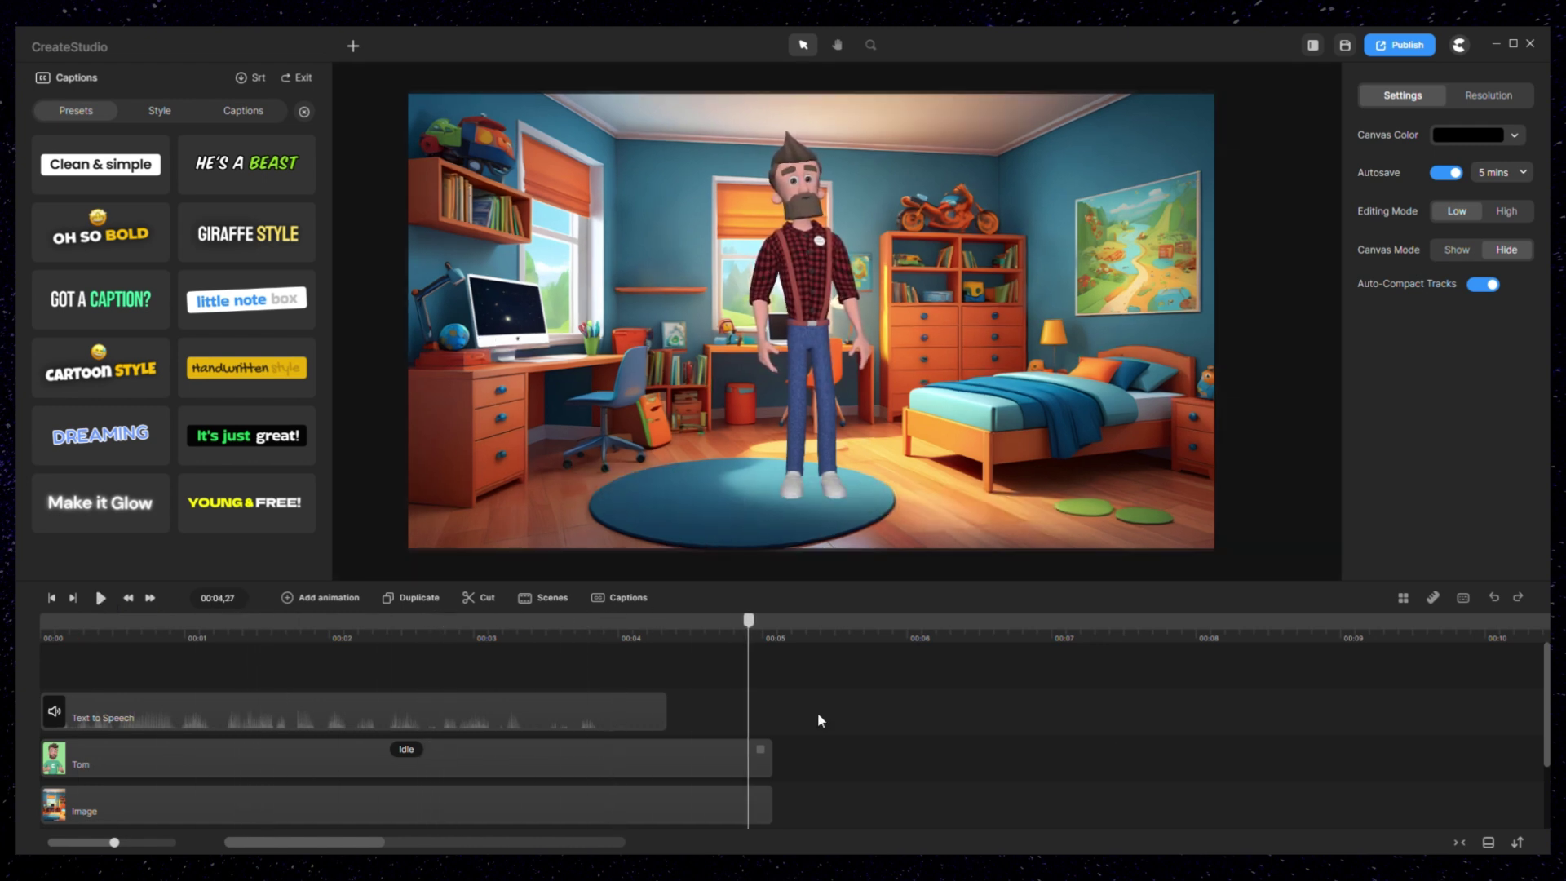
Move the playhead past the end of the clips, set the canvas color to white, and exit the captions editor
left_click_drag(759, 636, 886, 638)
left_click(1488, 95)
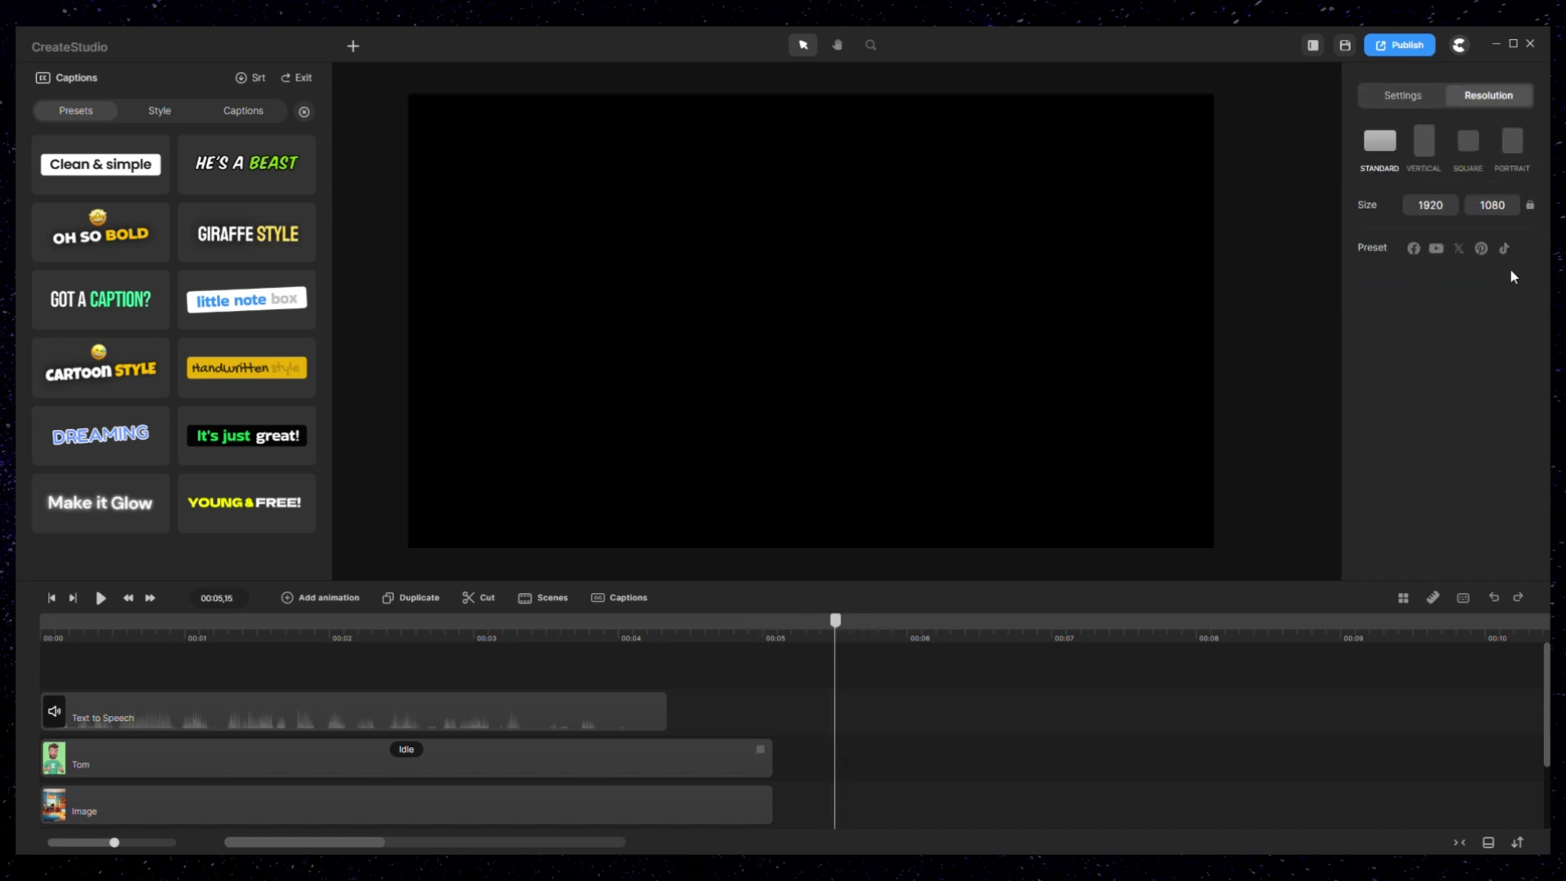
left_click(1403, 96)
left_click(1514, 134)
left_click(1357, 173)
left_click(314, 115)
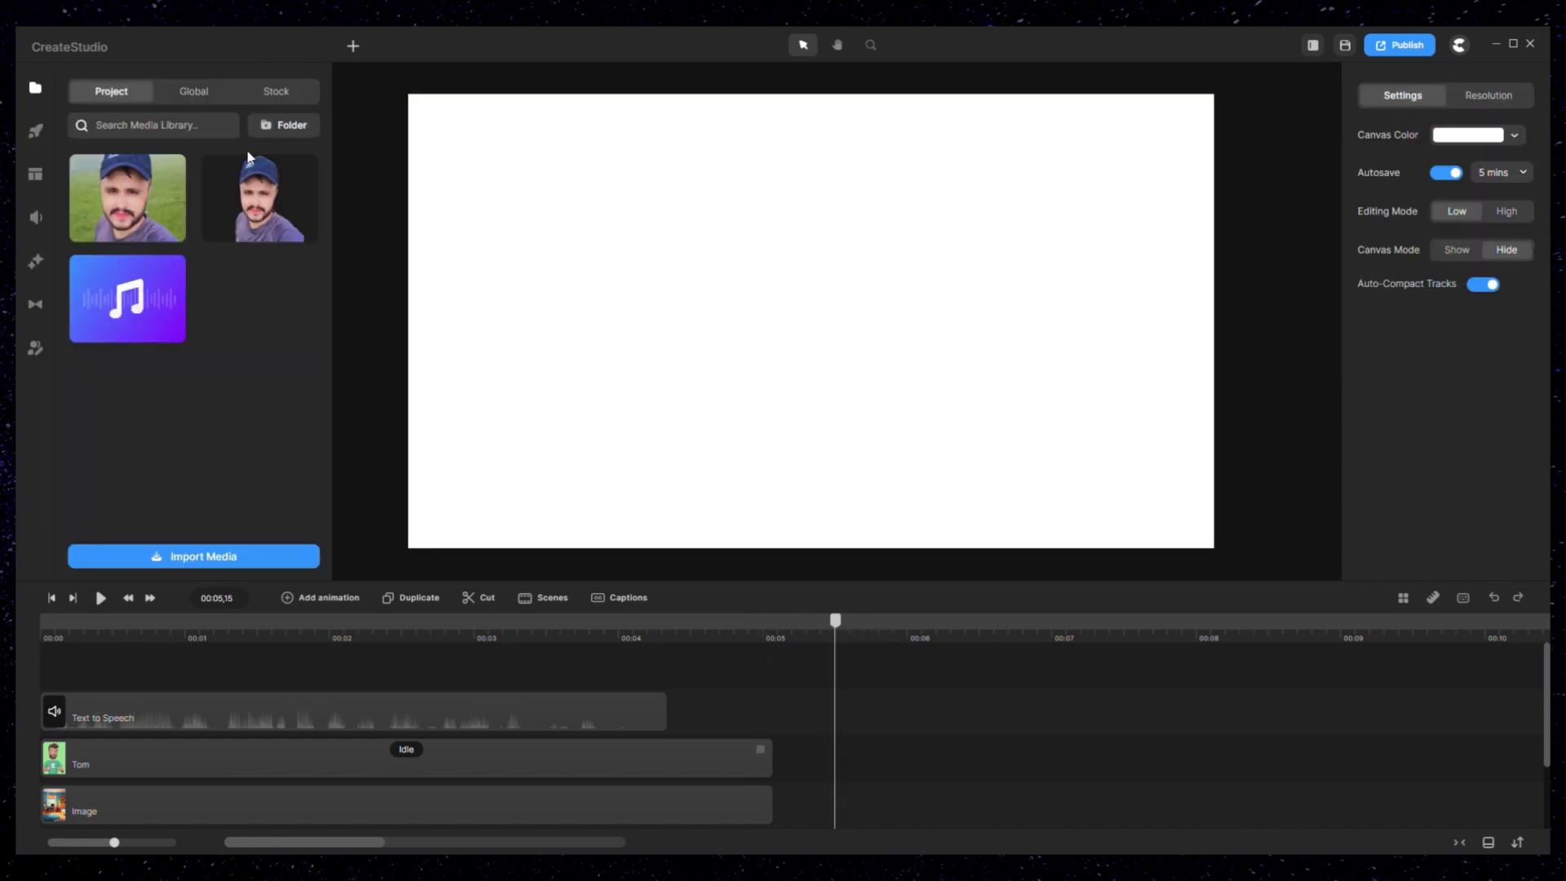
Add the portrait photo with the grassy background from the project media to the canvas and remove its background
left_click(233, 214)
right_click(924, 365)
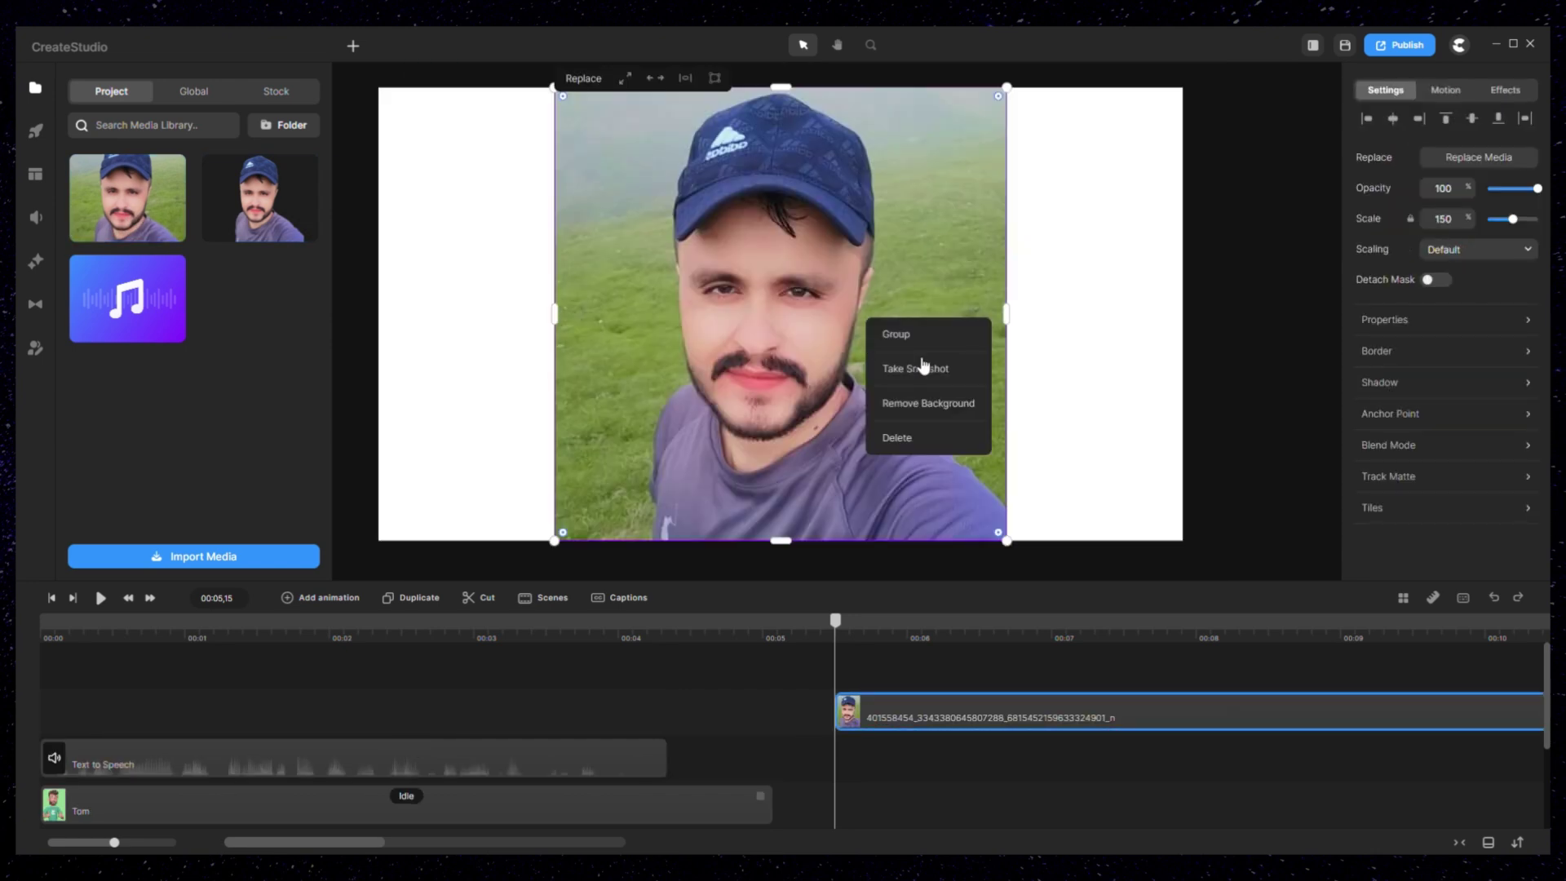
left_click(928, 403)
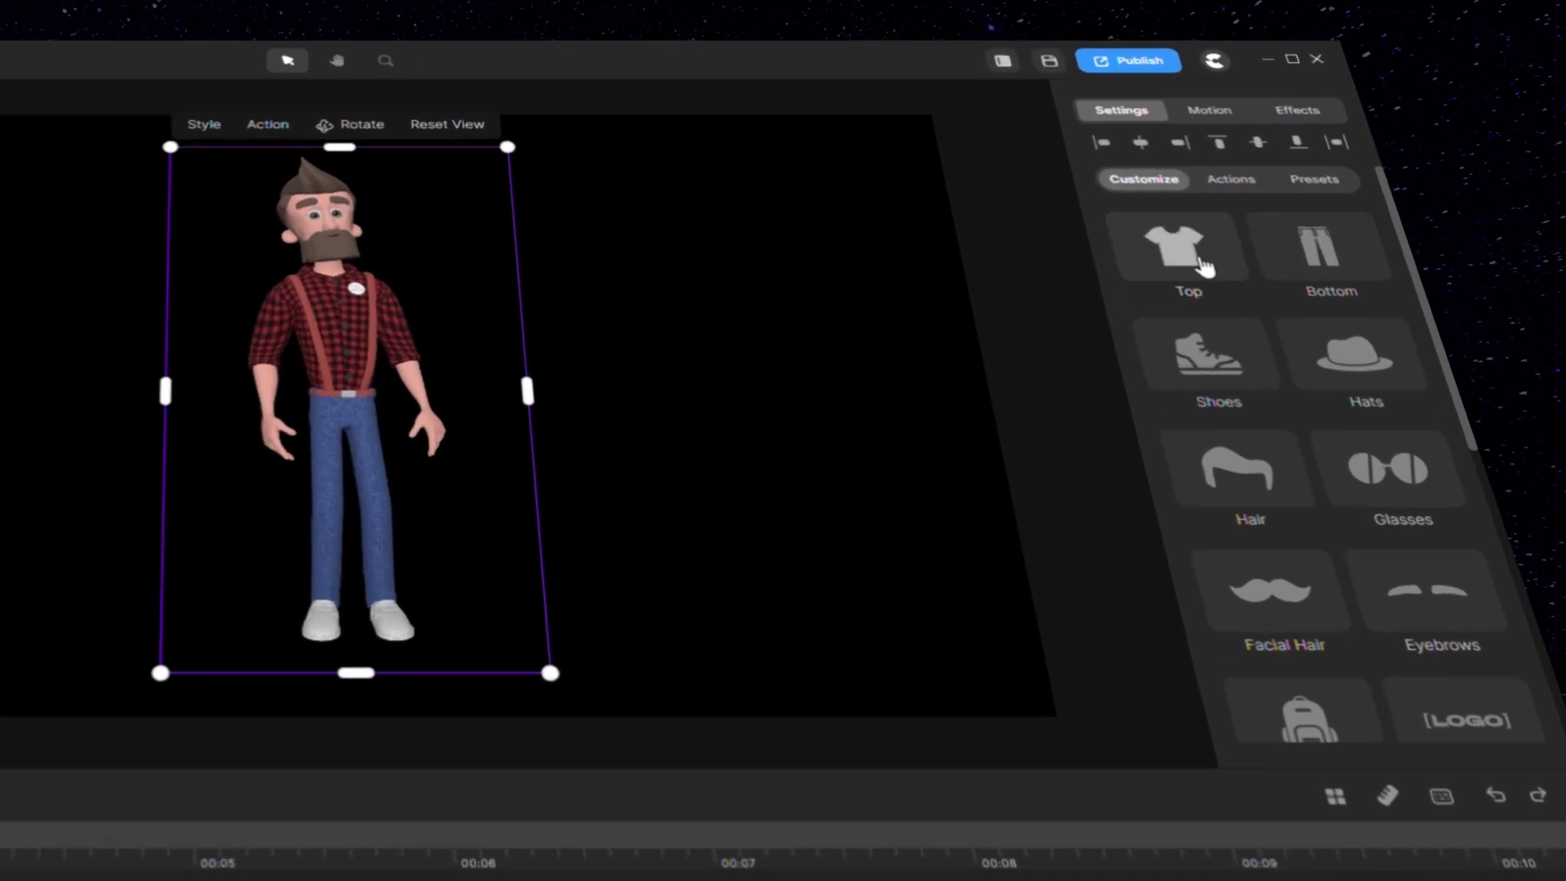
Replace the bearded character's plaid suspender shirt with the Suit top
left_click(1205, 267)
left_click(814, 157)
left_click(849, 524)
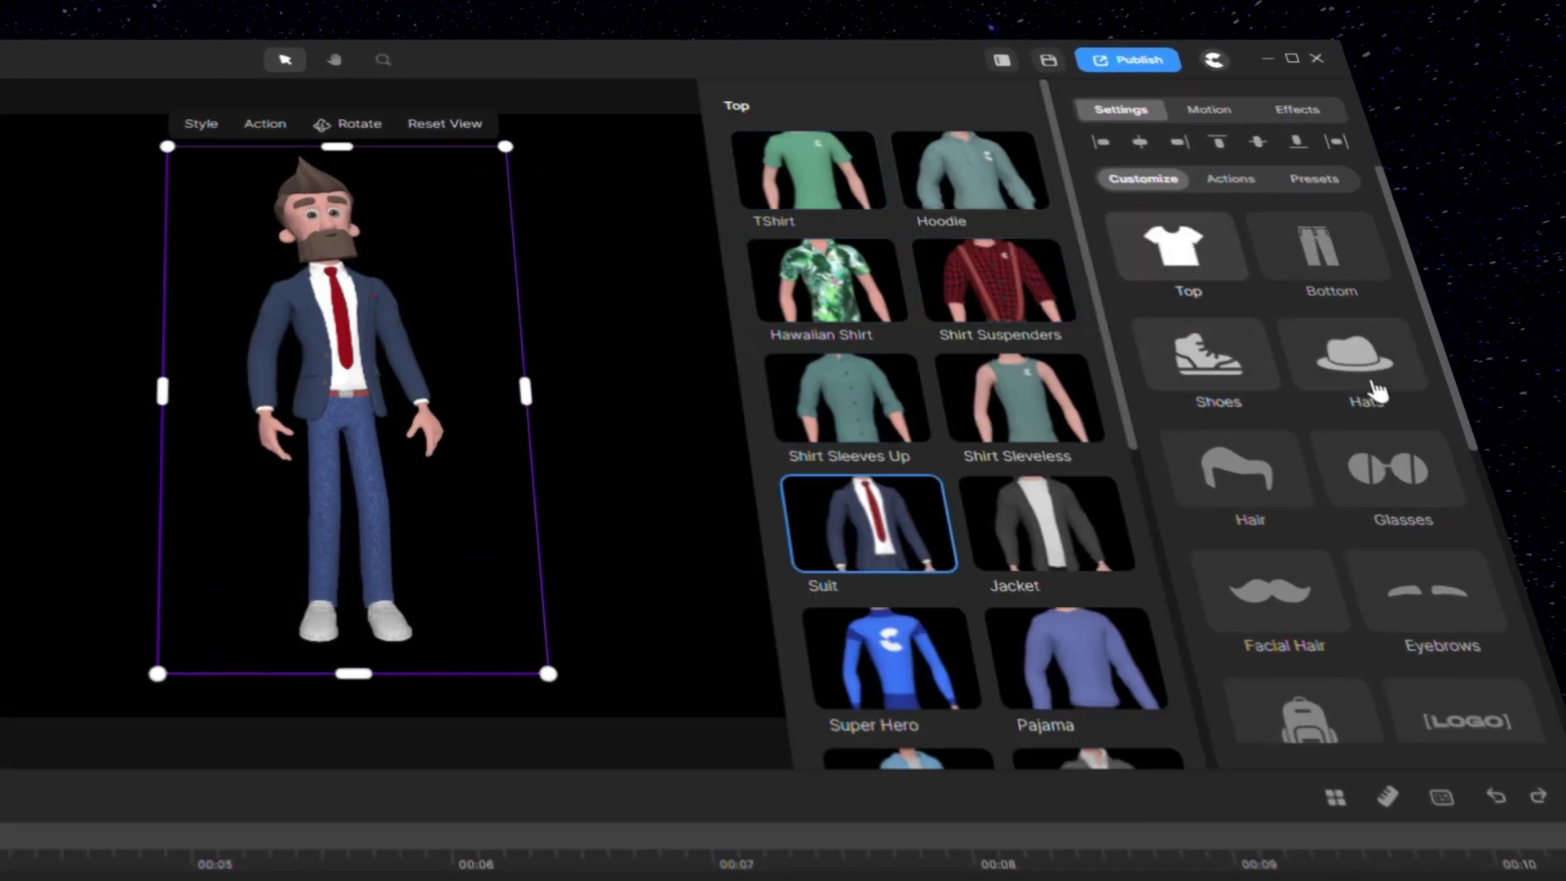
Put a yellow hat on the character and set the hair style to Bald
left_click(1358, 359)
left_click(1237, 473)
left_click(962, 165)
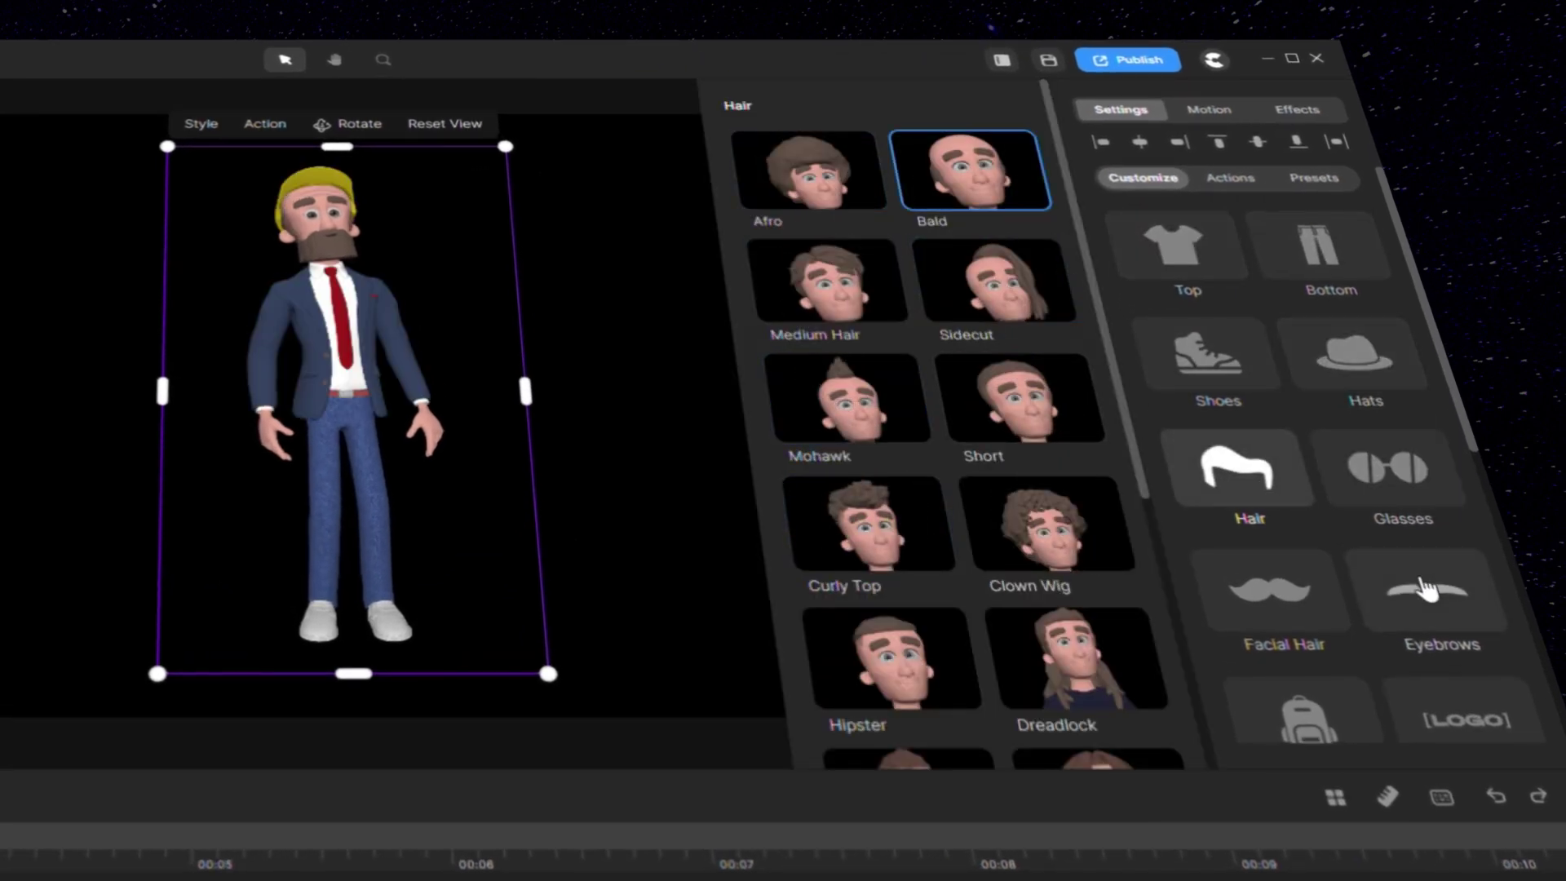
Change the color of the character's suit to bright blue
scroll(1272, 448, "down", 3)
left_click(1241, 493)
left_click(978, 308)
left_click_drag(834, 367, 952, 254)
left_click(1241, 494)
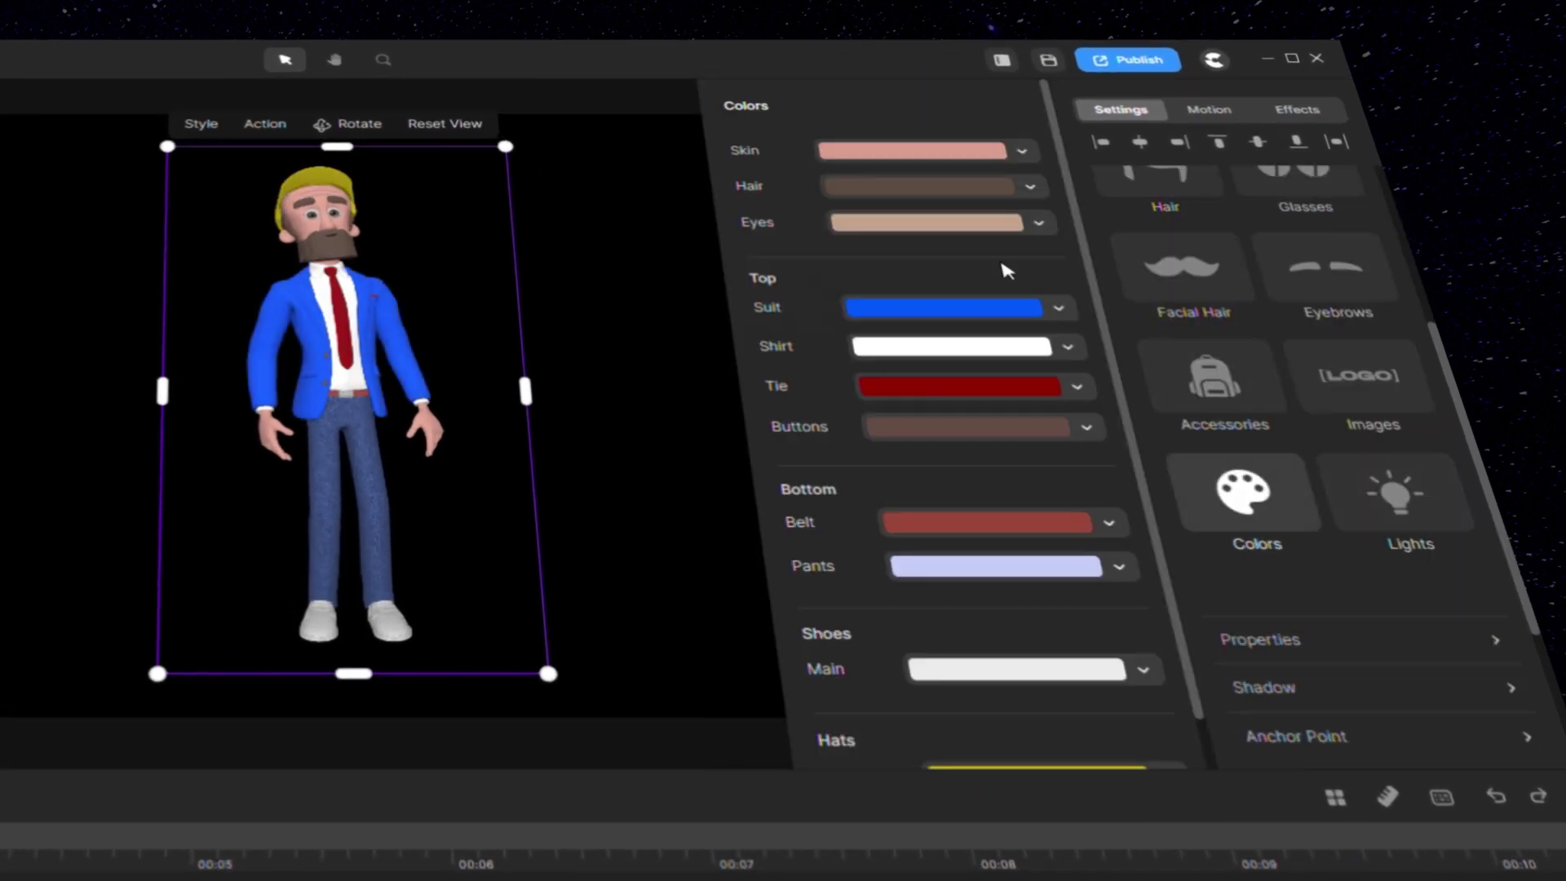
Change the character's skin color to a paler, grayish tone and bring up the available accessories
left_click(881, 150)
left_click_drag(696, 126, 640, 127)
left_click(1256, 412)
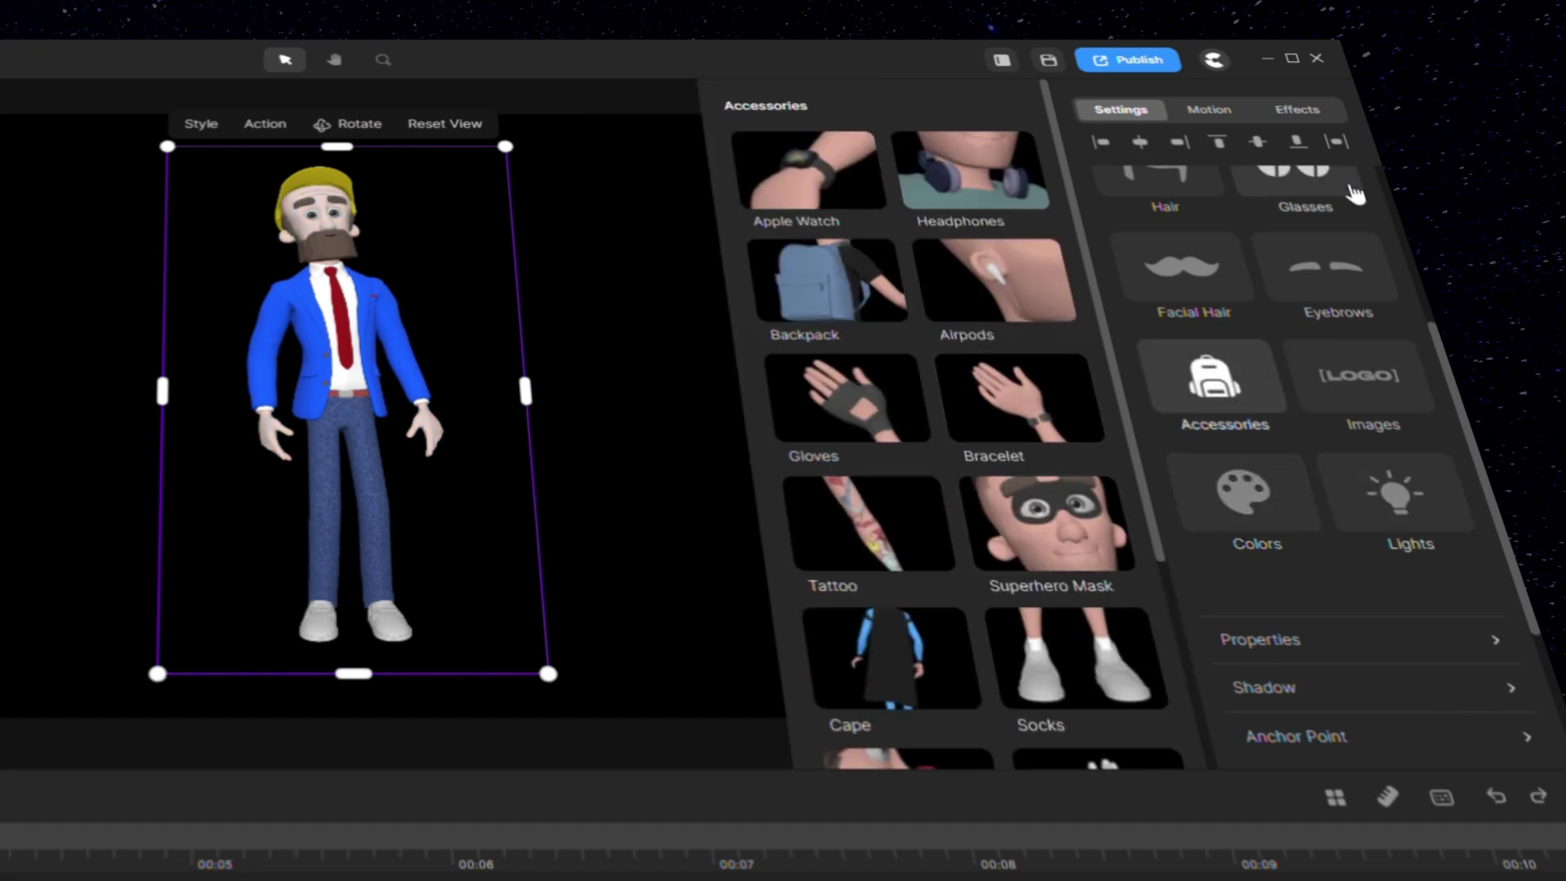